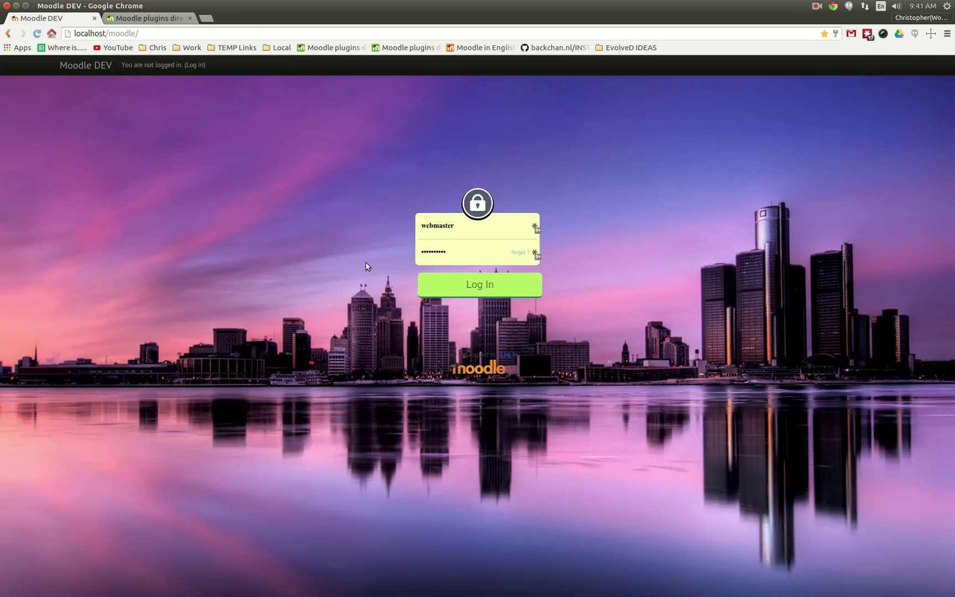
- Submit the administrator login to the Moodle DEV site
click(491, 287)
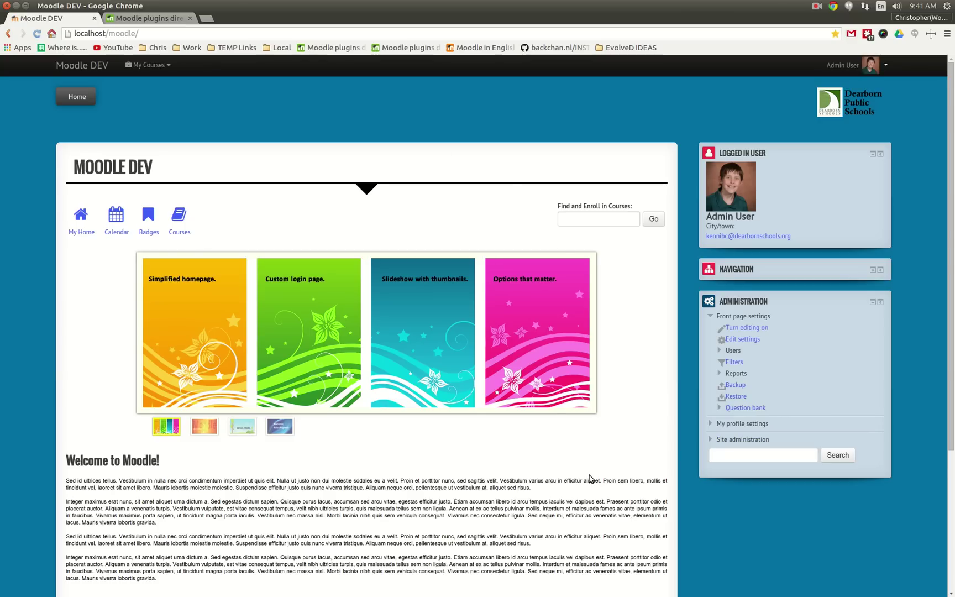
- Review the front page's icon row, course finder and slideshow, then focus the Find and Enroll in Courses box
scroll(589, 477, down, 5)
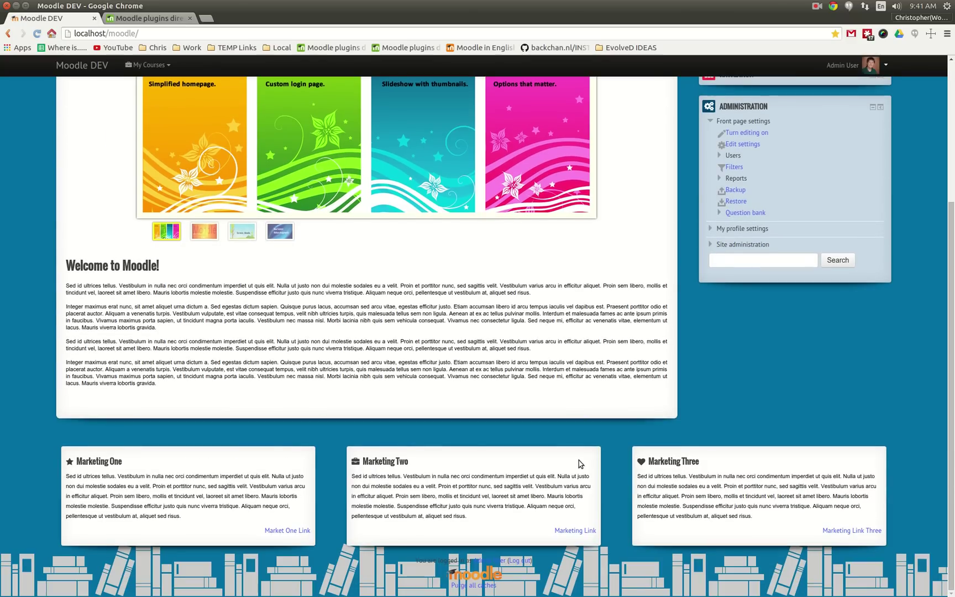
scroll(575, 462, up, 4)
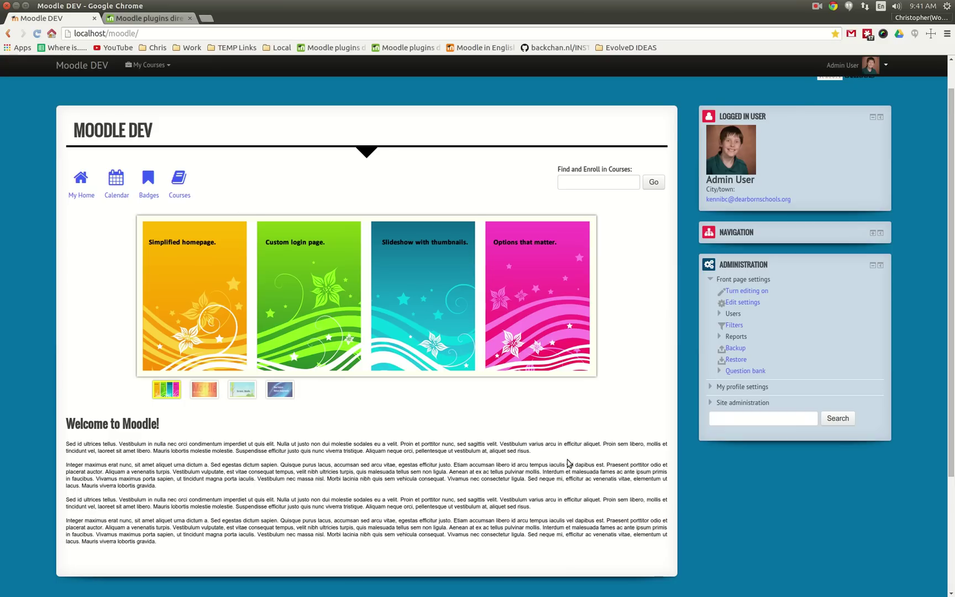
scroll(568, 463, up, 1)
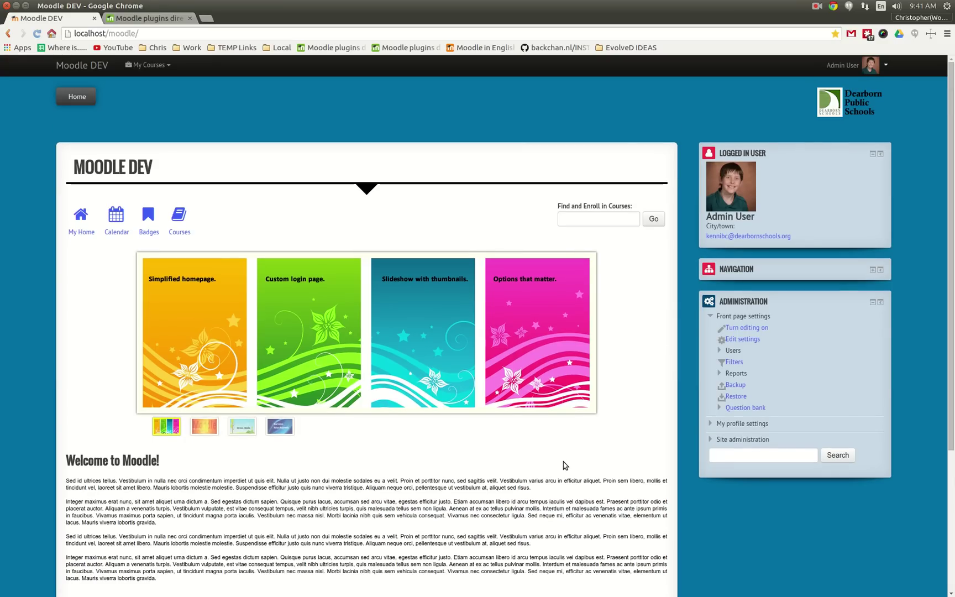
click(585, 218)
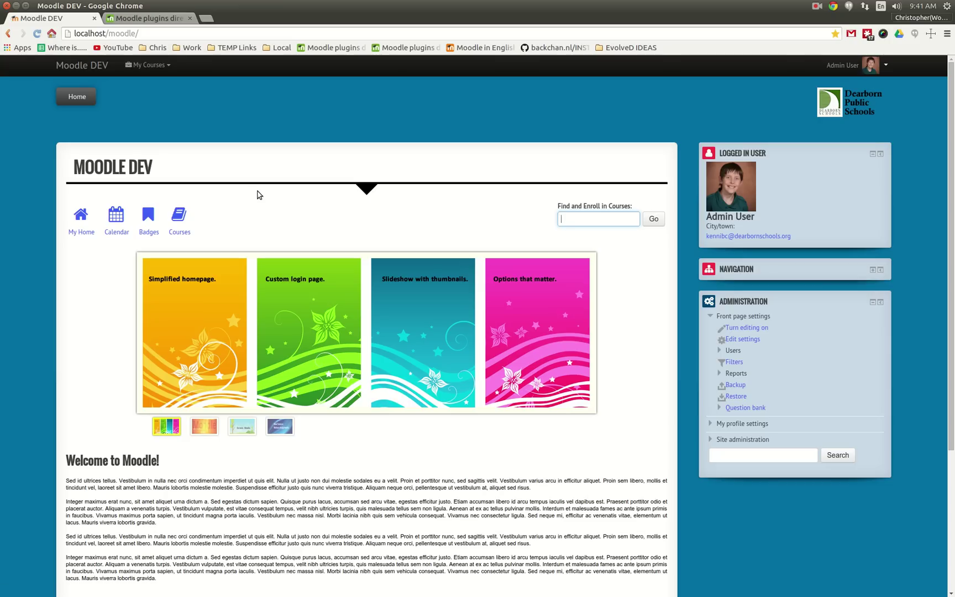
click(202, 427)
click(242, 426)
click(280, 427)
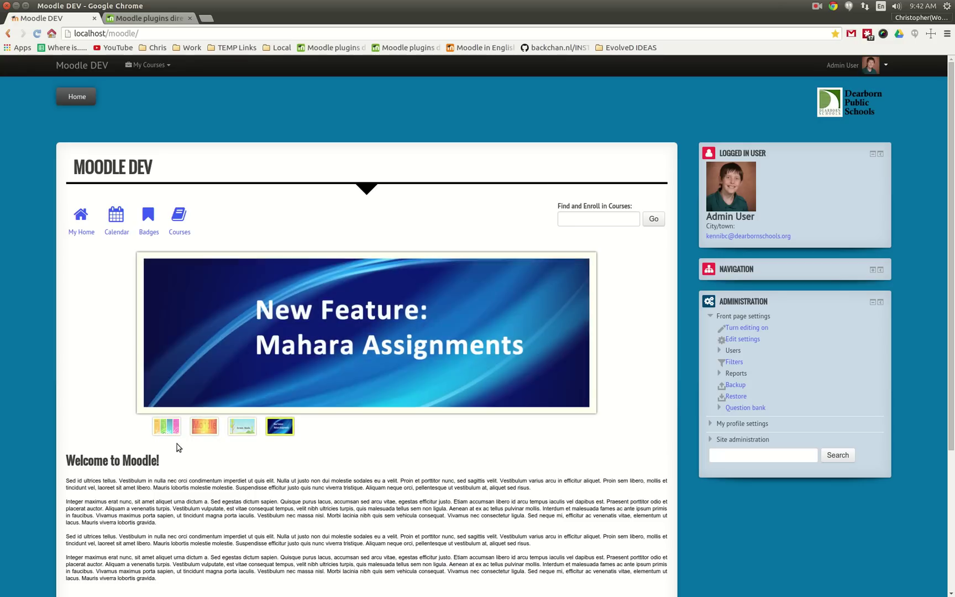
click(169, 428)
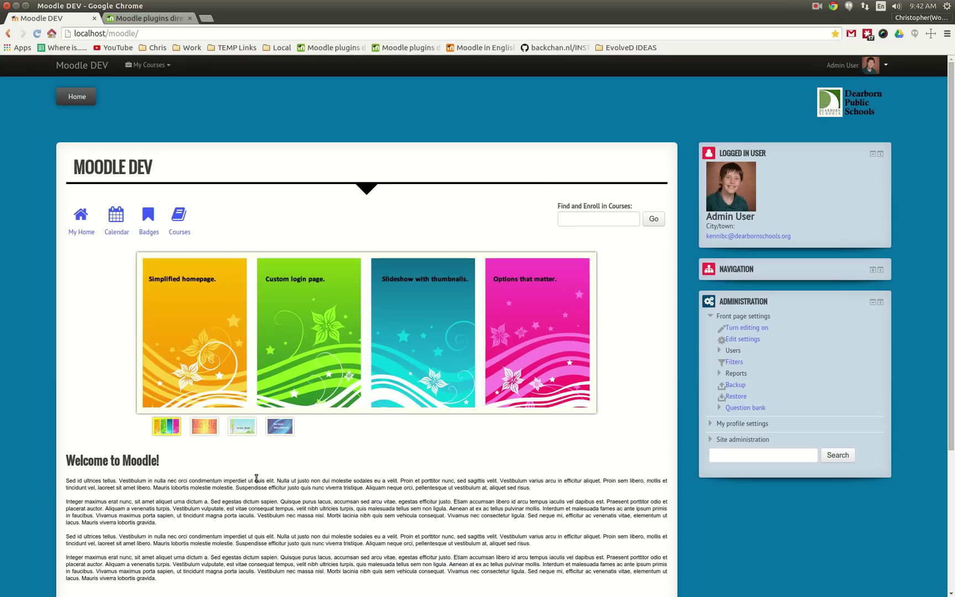
click(199, 427)
click(242, 426)
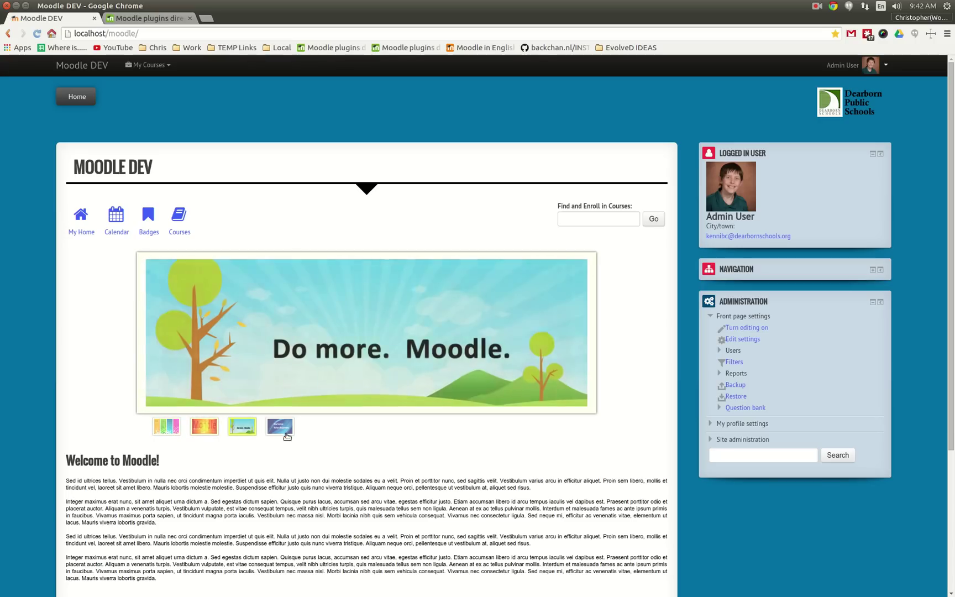
click(286, 436)
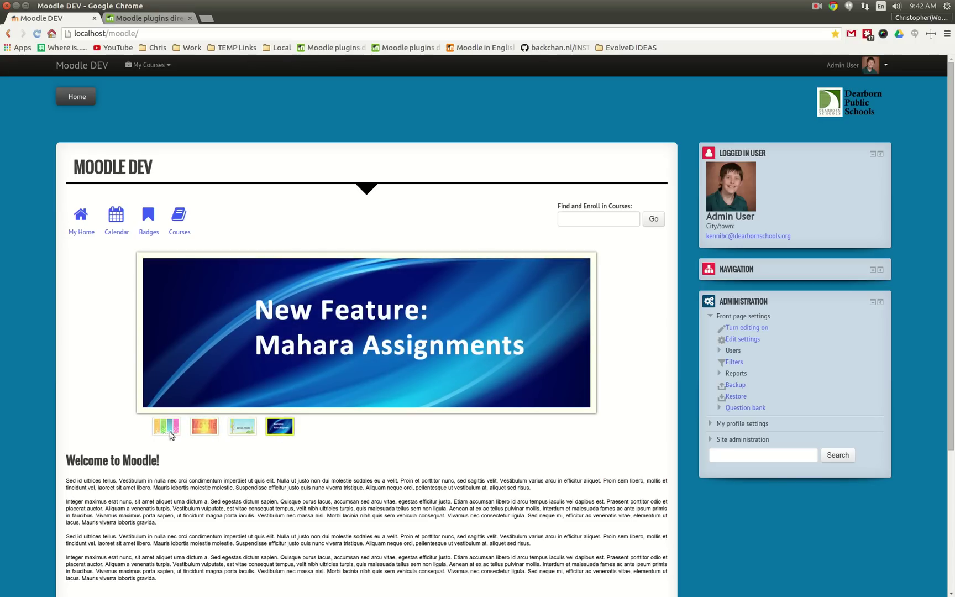
click(169, 428)
click(204, 427)
click(242, 426)
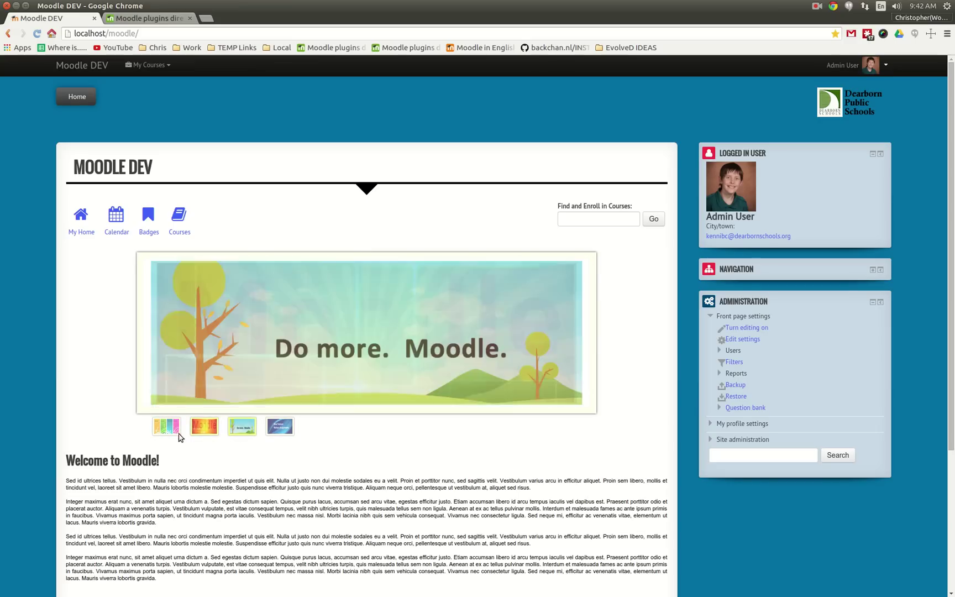
click(171, 426)
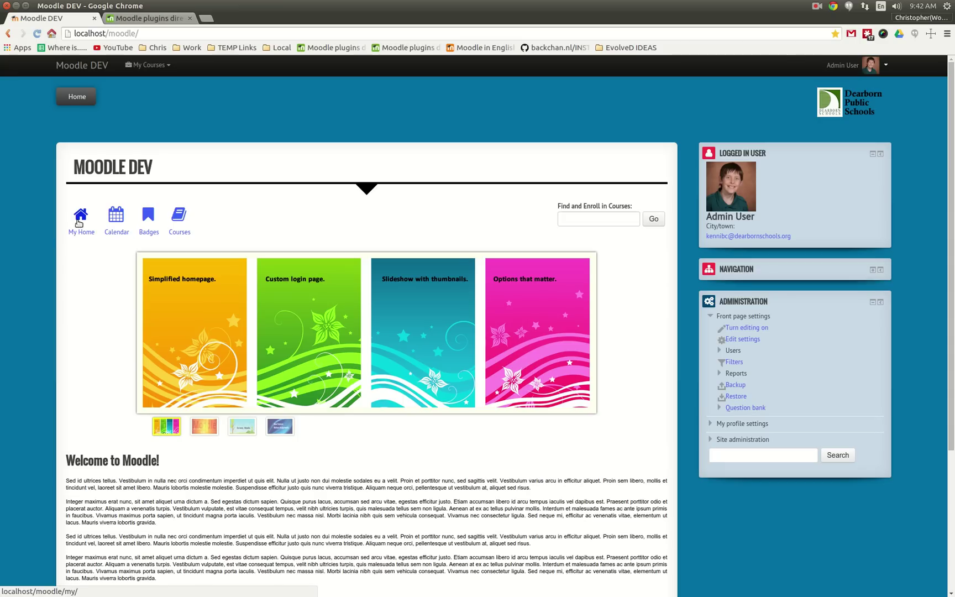
click(79, 221)
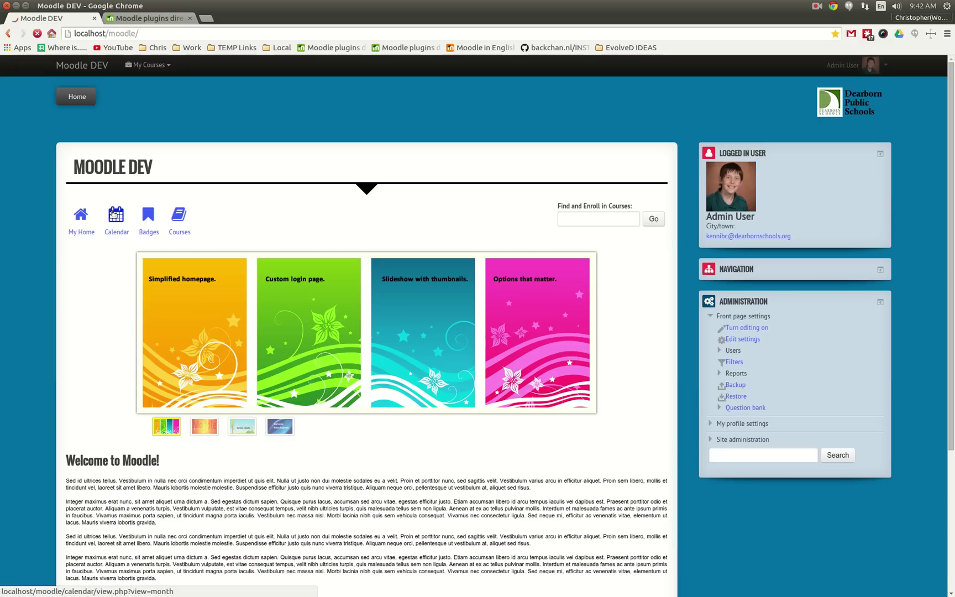
click(117, 217)
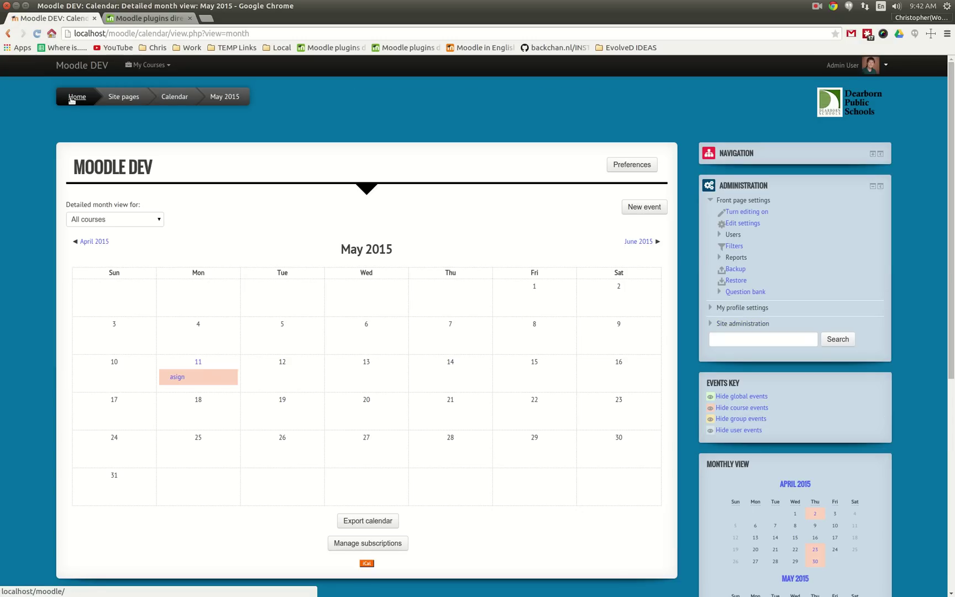
click(71, 98)
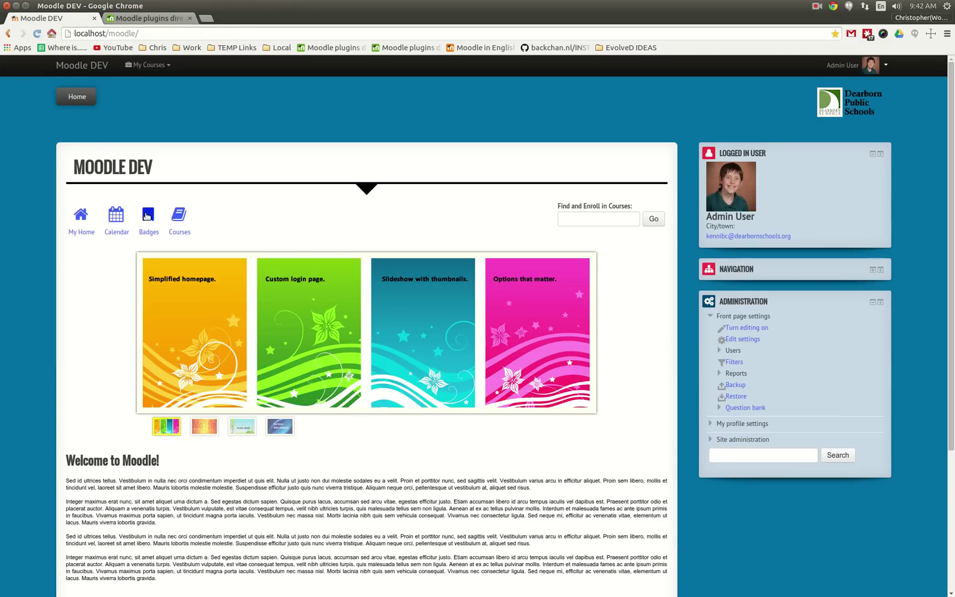
click(148, 216)
click(77, 97)
- Open Socialwall Course Format from My Courses, scroll through its posts and return to the top
click(153, 66)
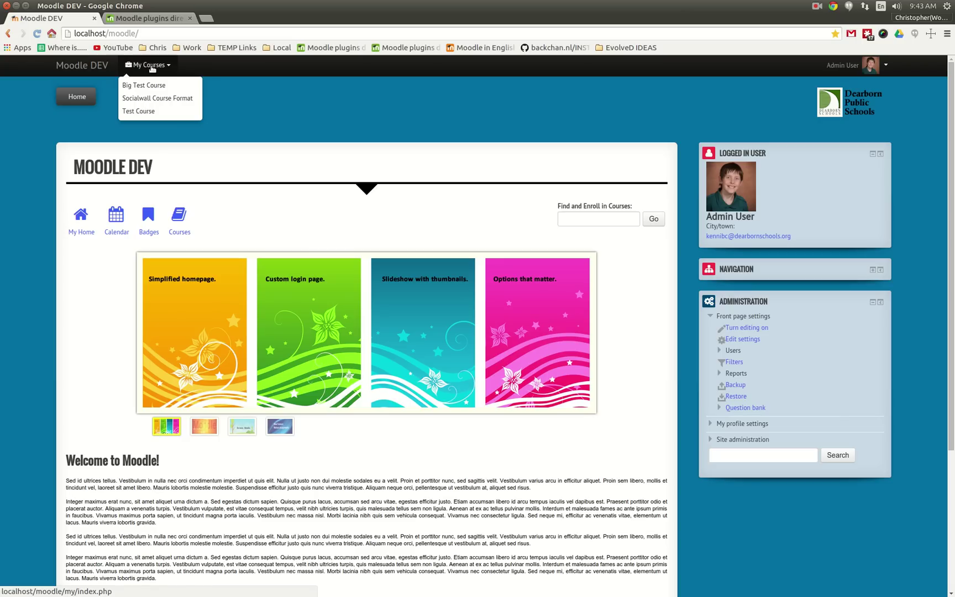
click(164, 98)
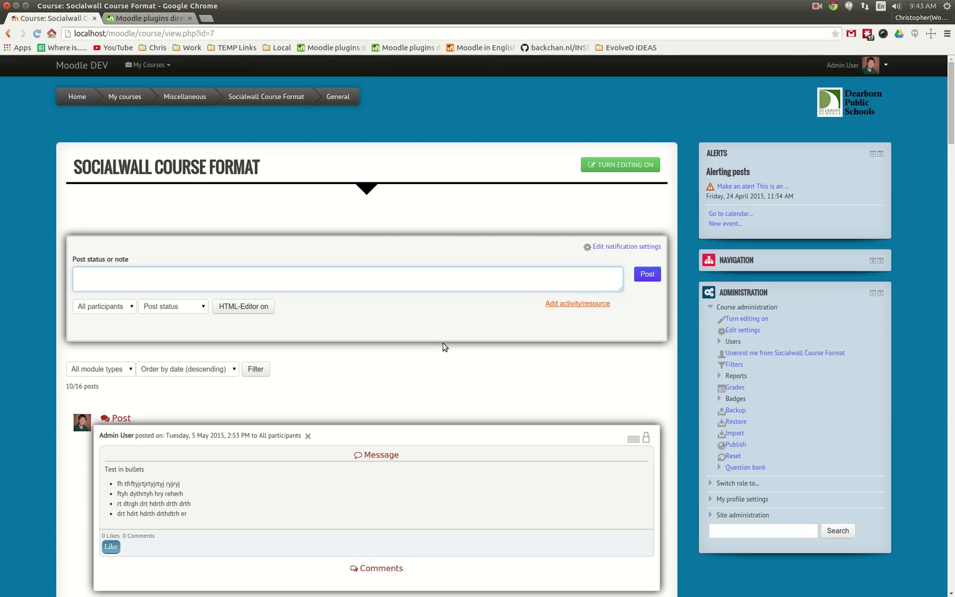
scroll(486, 401, down, 6)
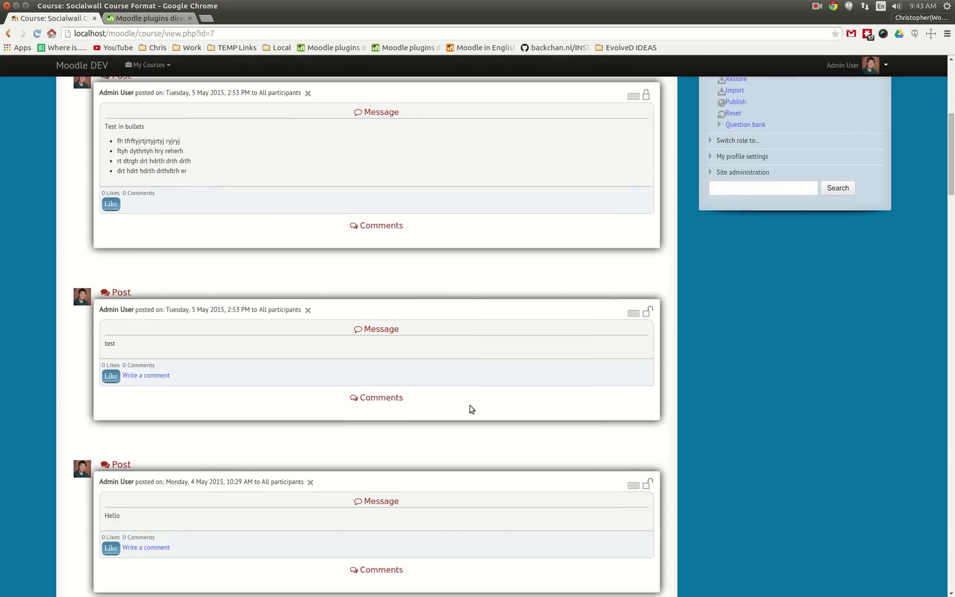
scroll(472, 409, down, 6)
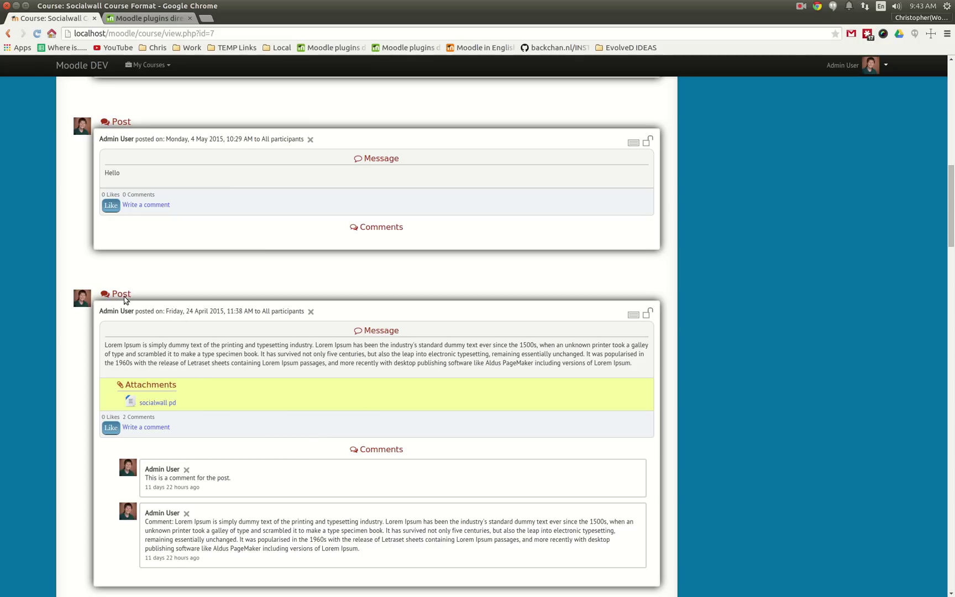
scroll(215, 393, down, 5)
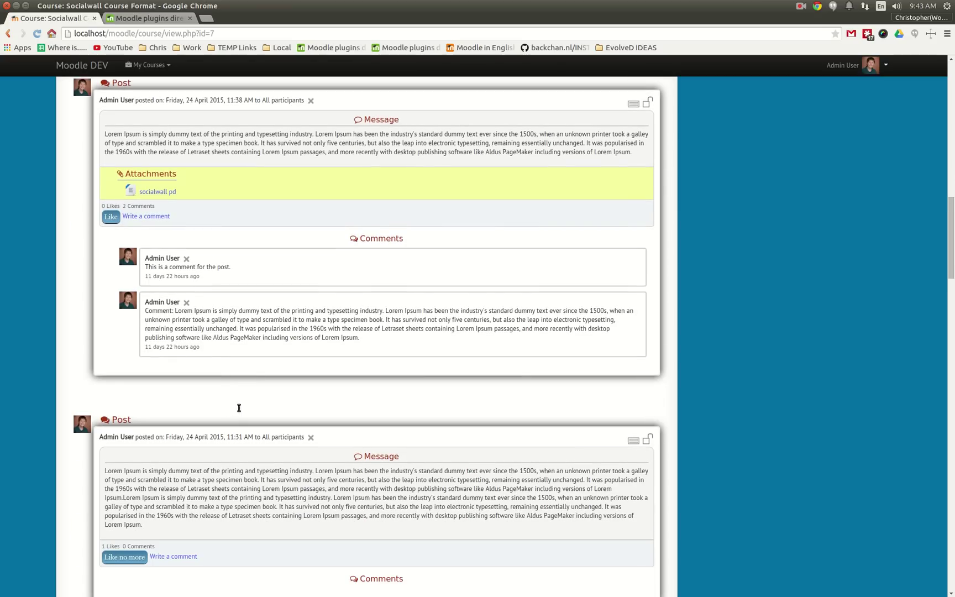
scroll(239, 407, down, 6)
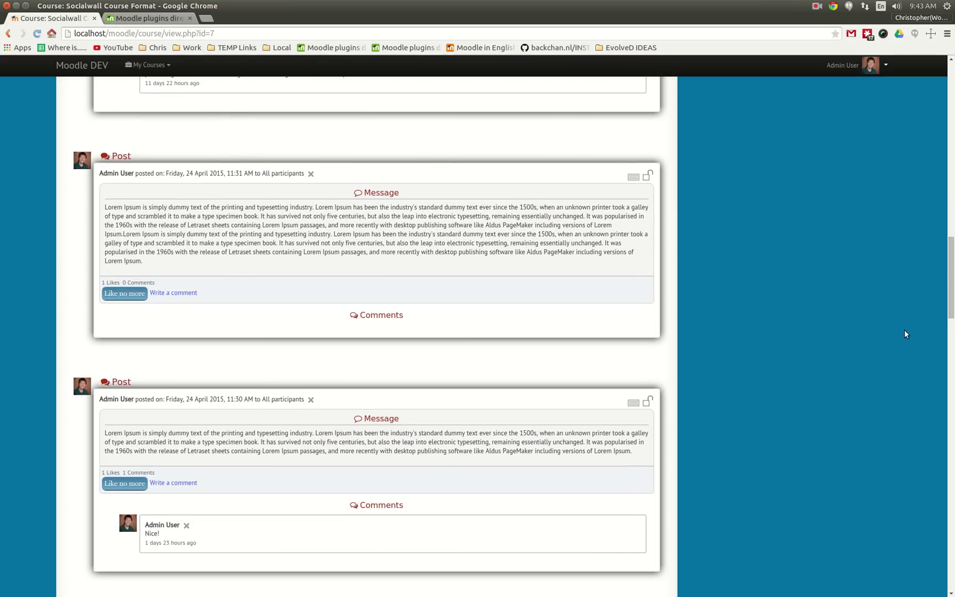
drag(951, 276, 925, 89)
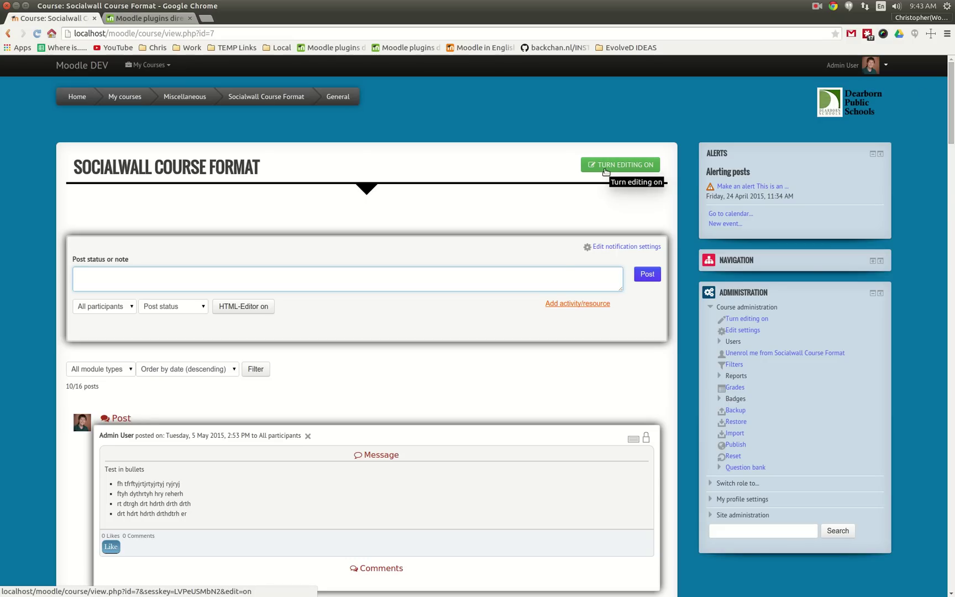
drag(276, 169, 72, 164)
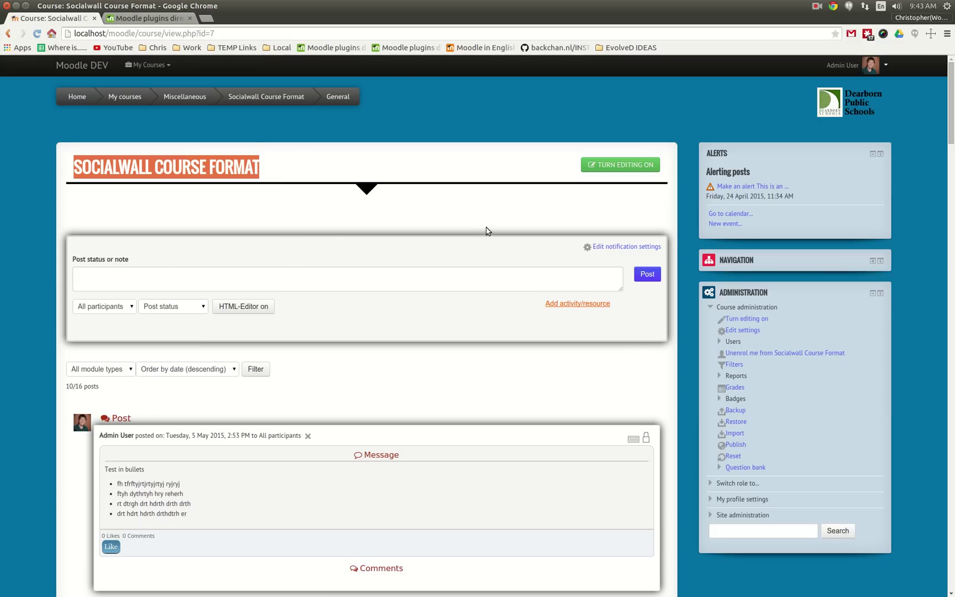
click(645, 169)
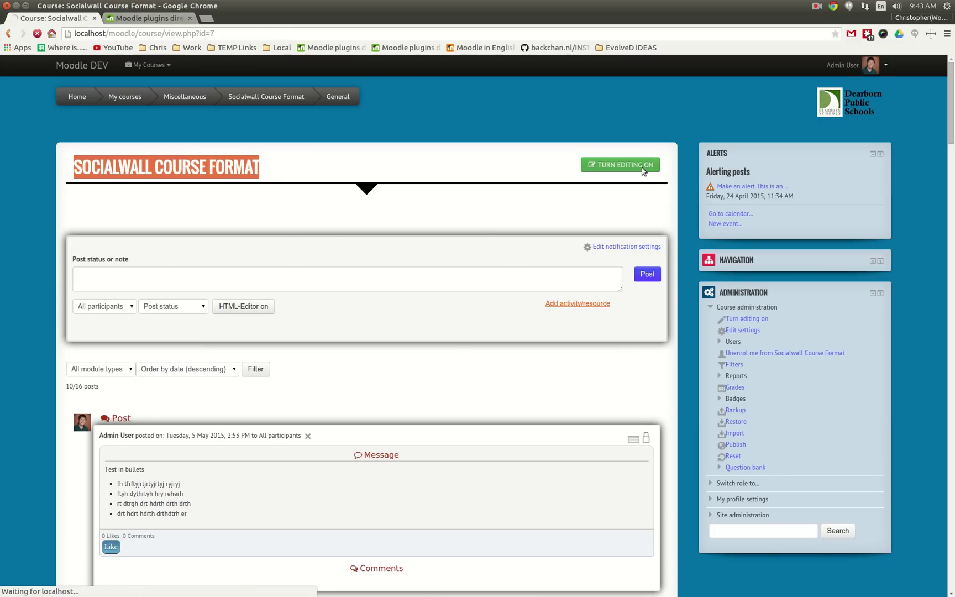
click(645, 168)
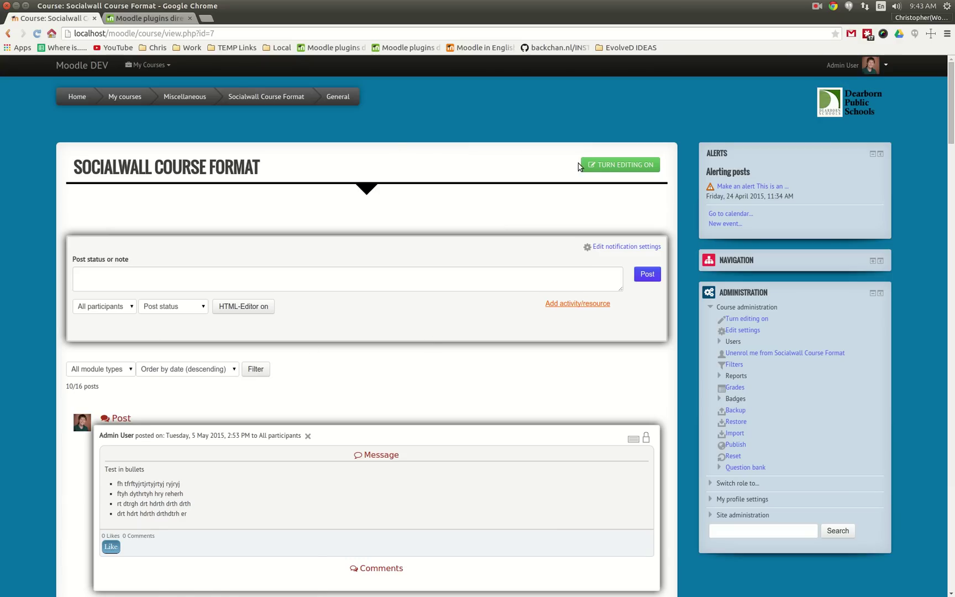
click(608, 164)
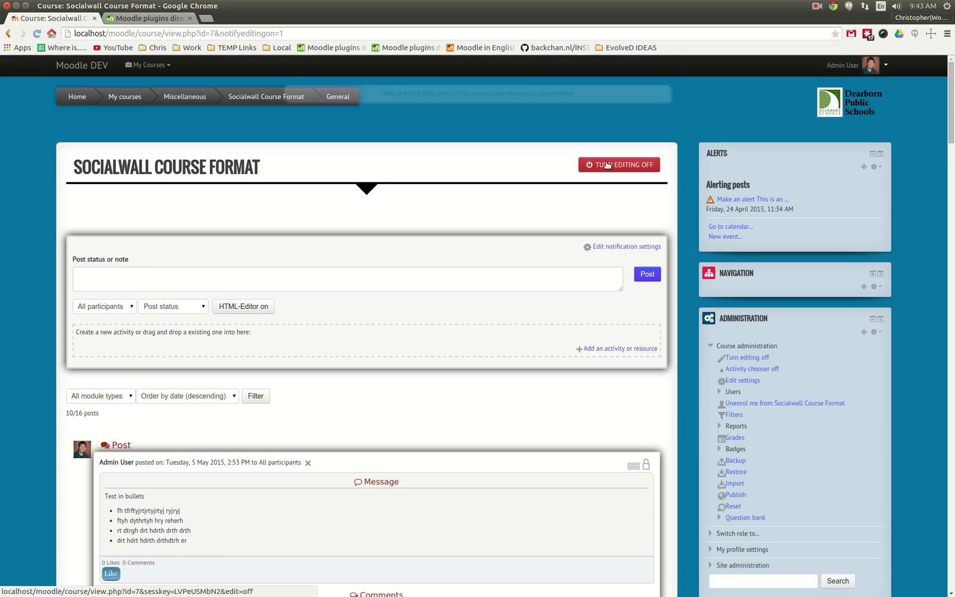
click(606, 162)
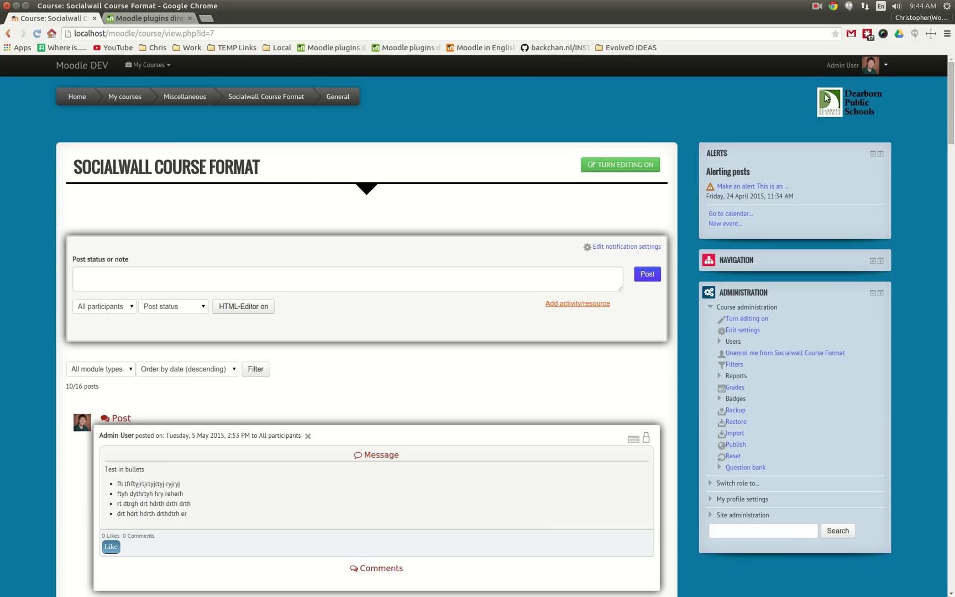
drag(74, 167, 262, 182)
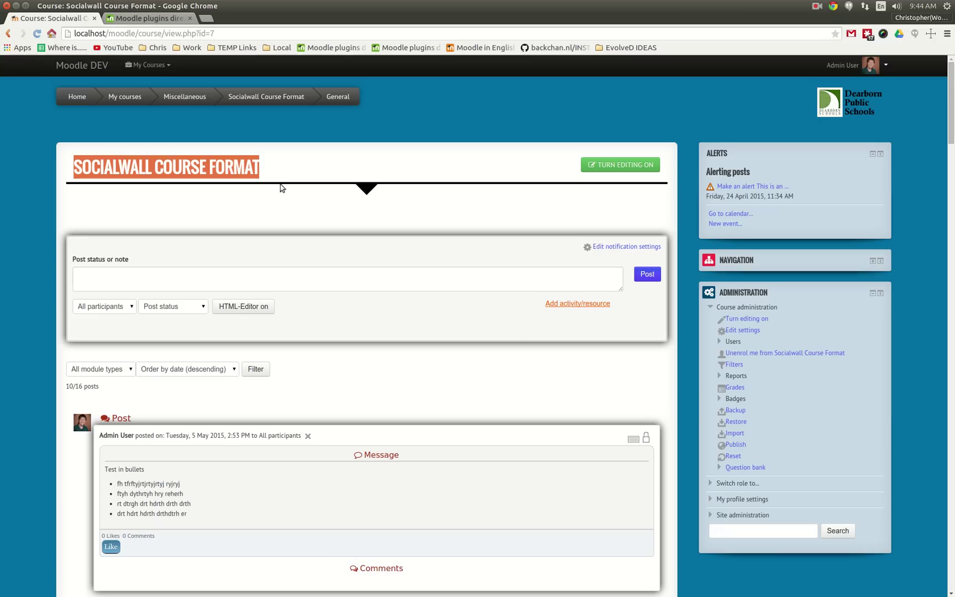
click(232, 177)
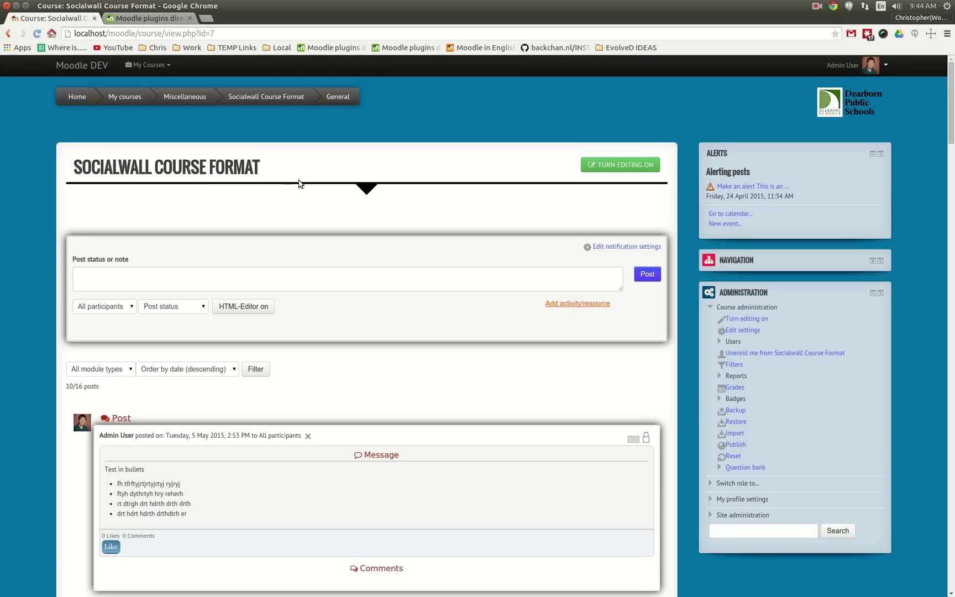
- Return to the Moodle DEV front page, then scroll the evolve-D plugin page to Useful links
click(77, 98)
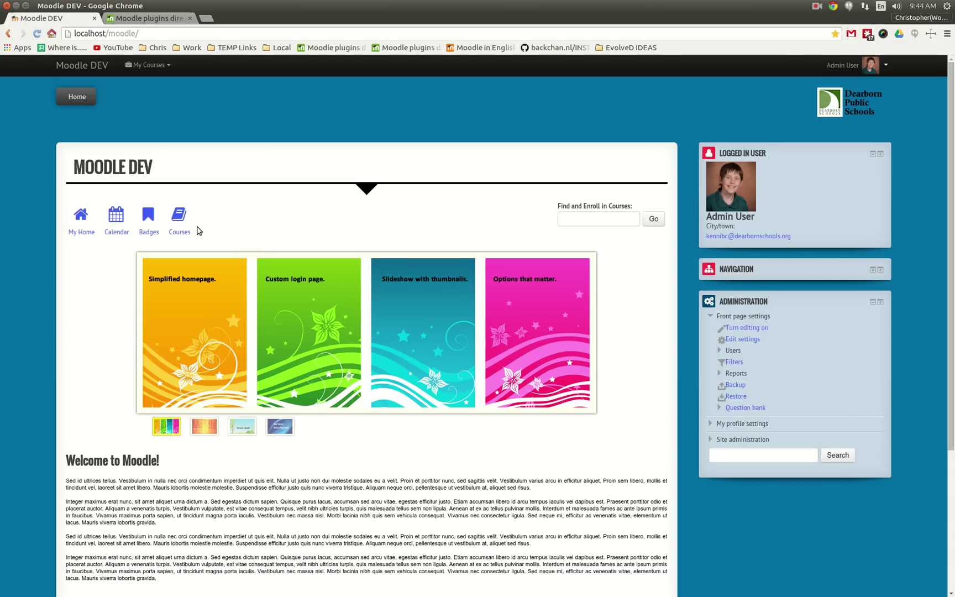
click(159, 20)
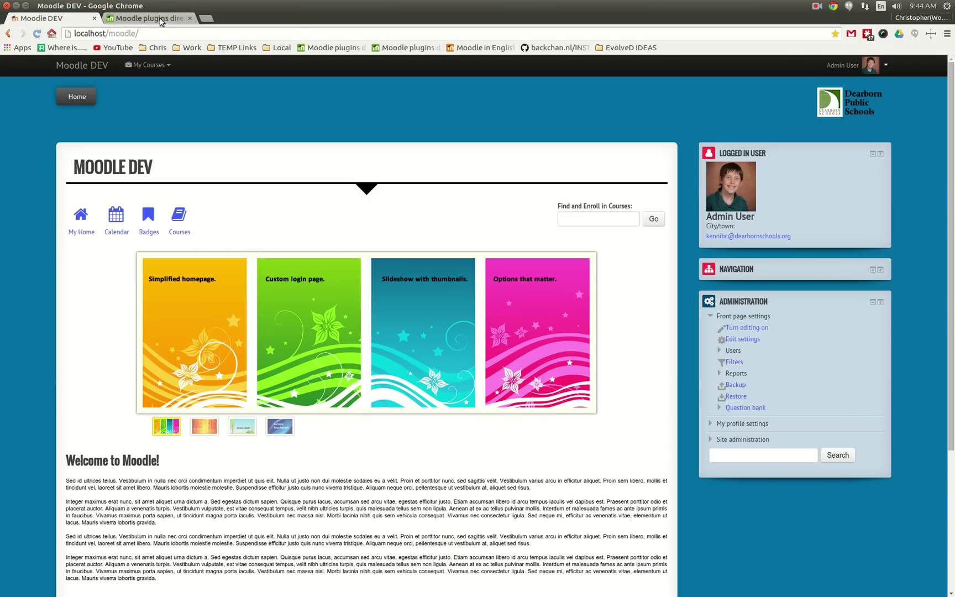
scroll(368, 192, up, 20)
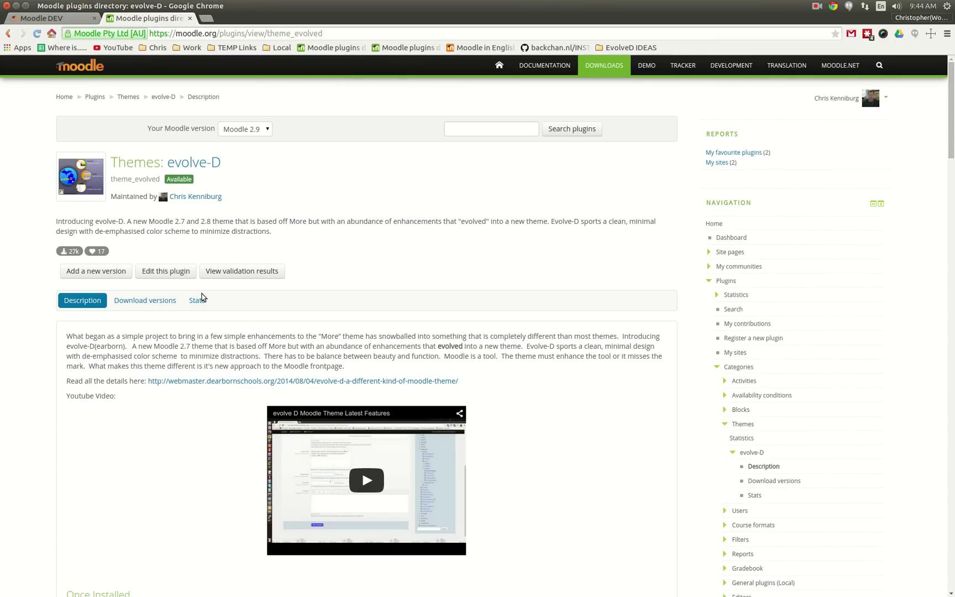
scroll(118, 360, down, 3)
scroll(125, 409, down, 3)
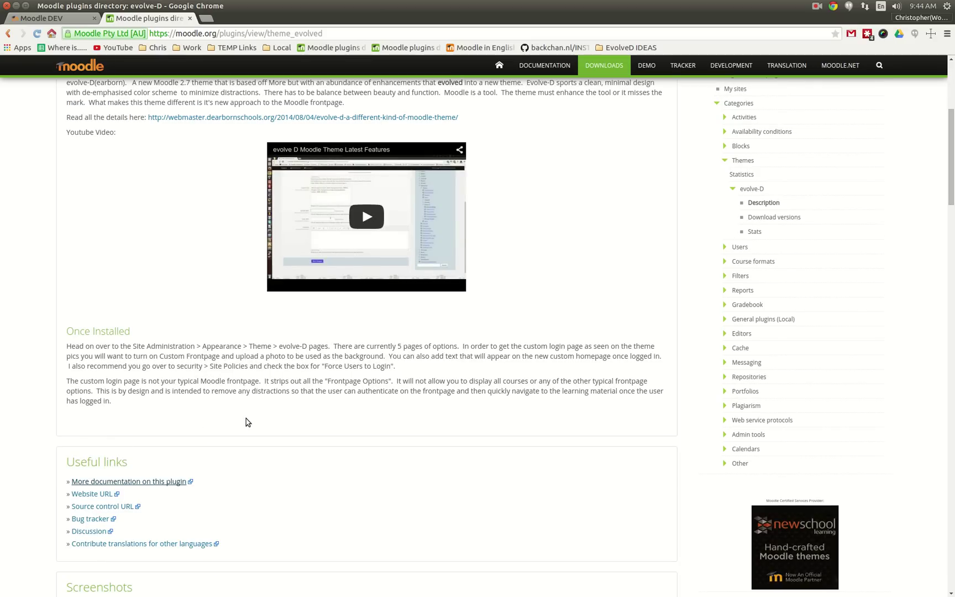
scroll(243, 412, down, 2)
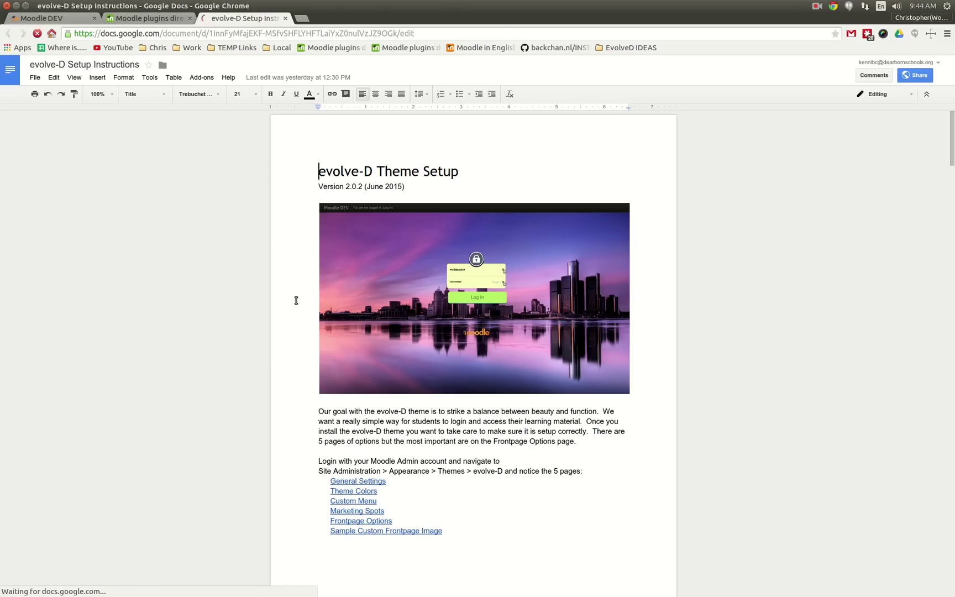
- Scroll the evolve-D setup guide to Custom Frontpage Icons and select Icon One through Link URL = course/
scroll(296, 294, down, 2)
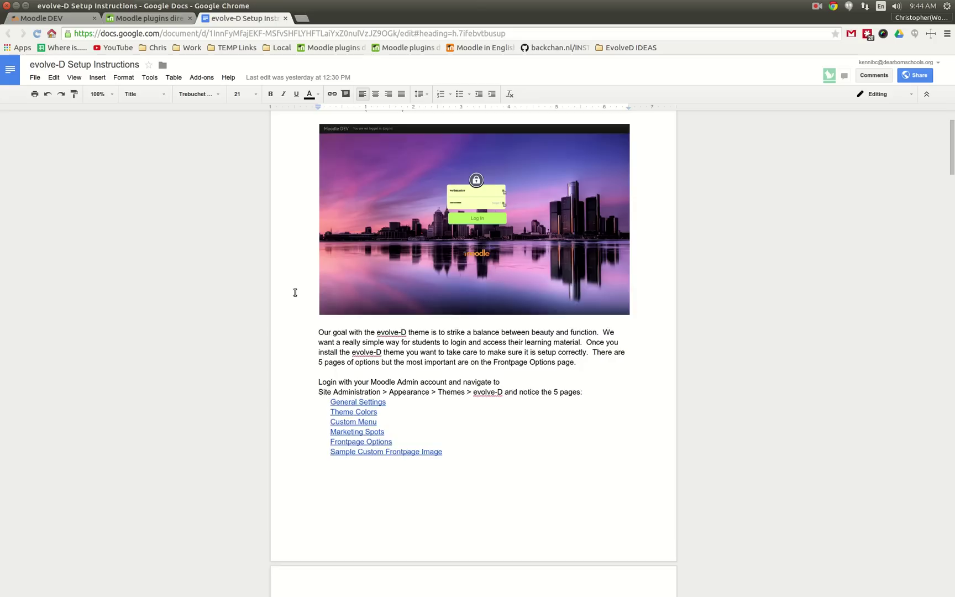
scroll(317, 316, down, 1)
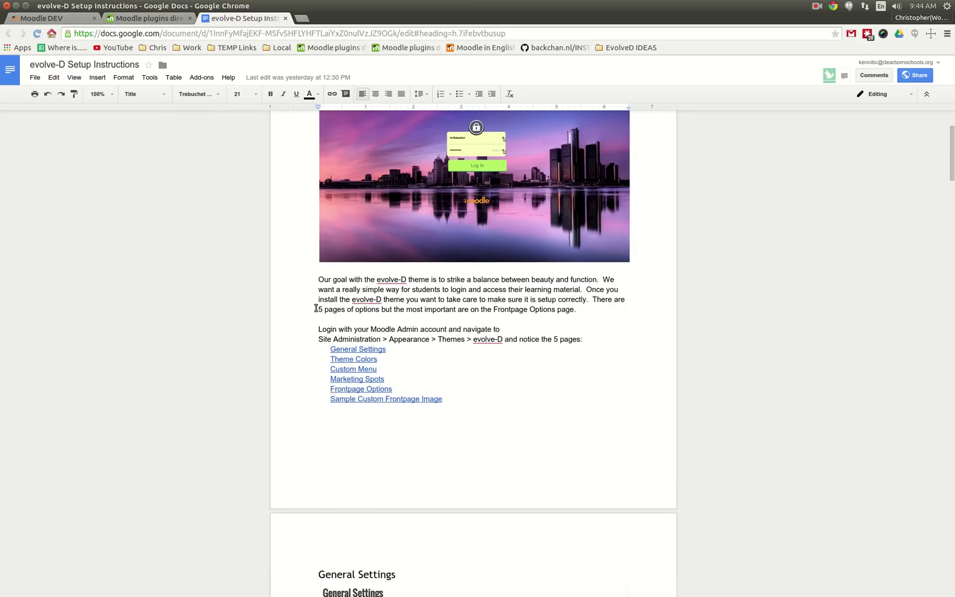
scroll(326, 311, down, 1)
scroll(326, 310, up, 5)
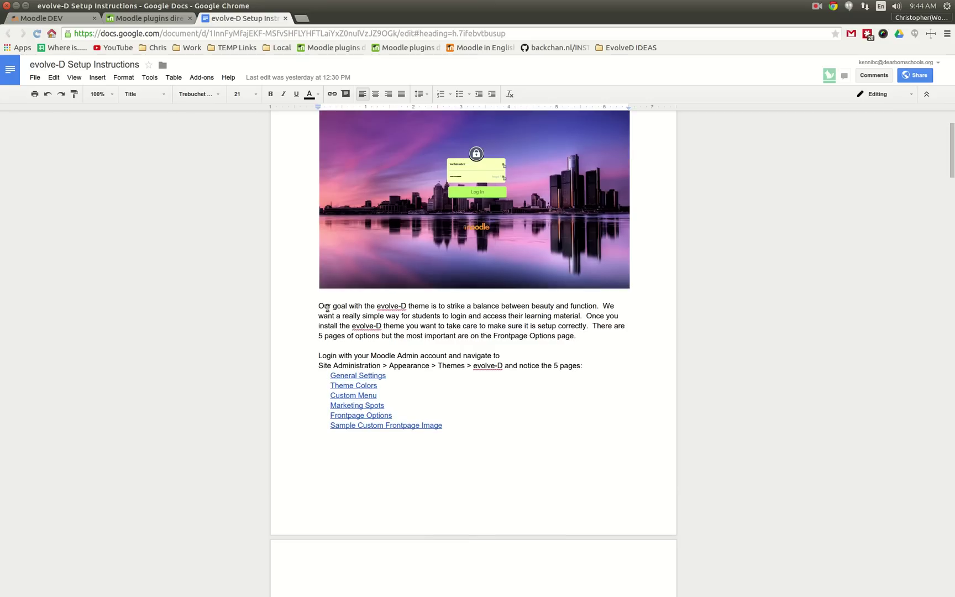
scroll(326, 307, down, 6)
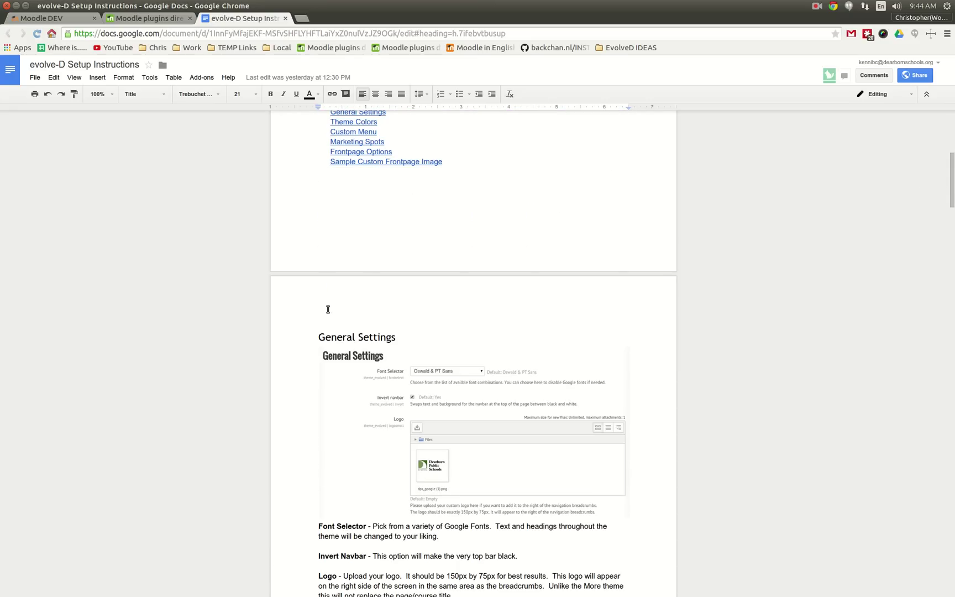
scroll(324, 310, down, 5)
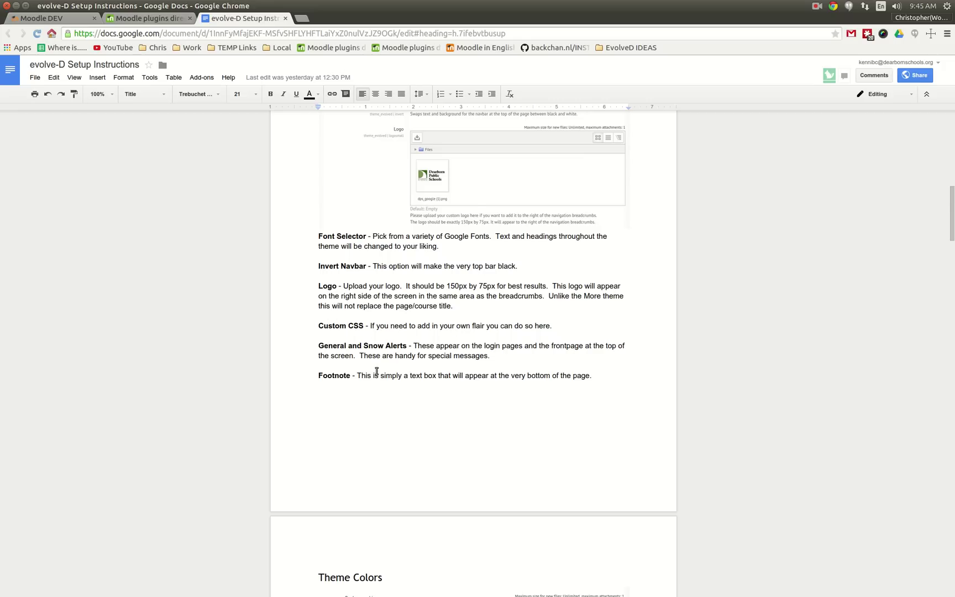
scroll(377, 371, down, 7)
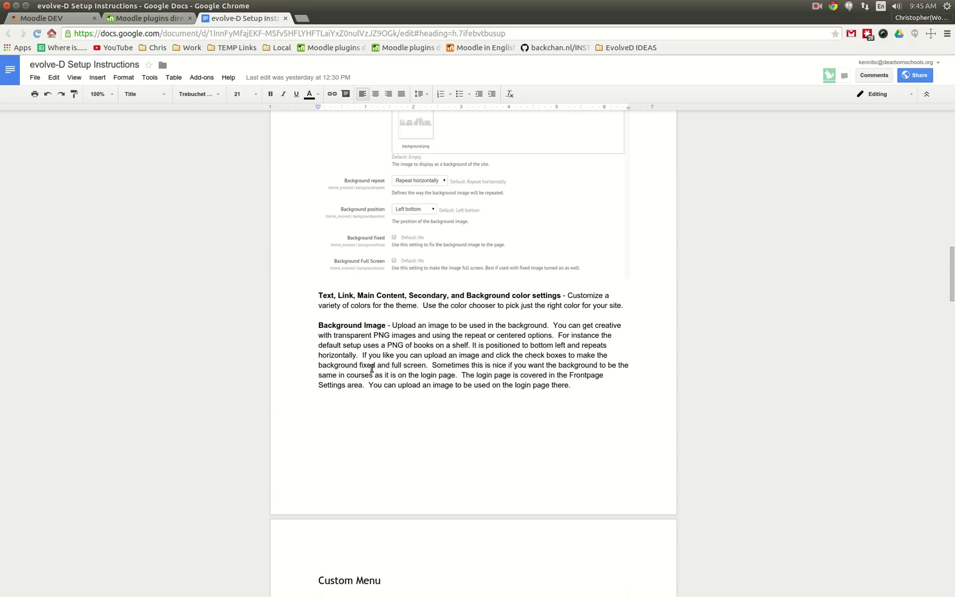
scroll(371, 369, down, 2)
scroll(332, 332, up, 3)
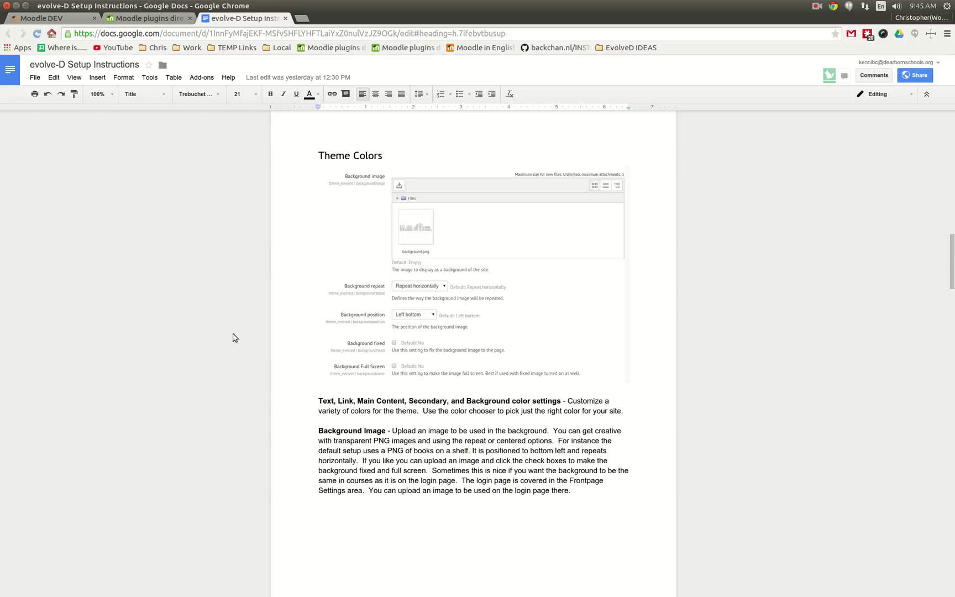
scroll(239, 387, up, 2)
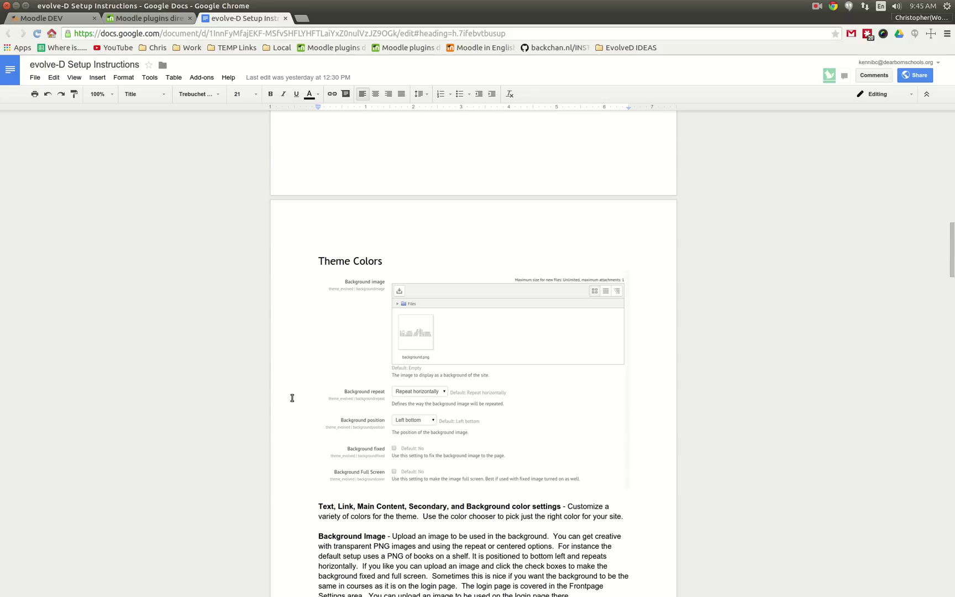
scroll(293, 398, down, 13)
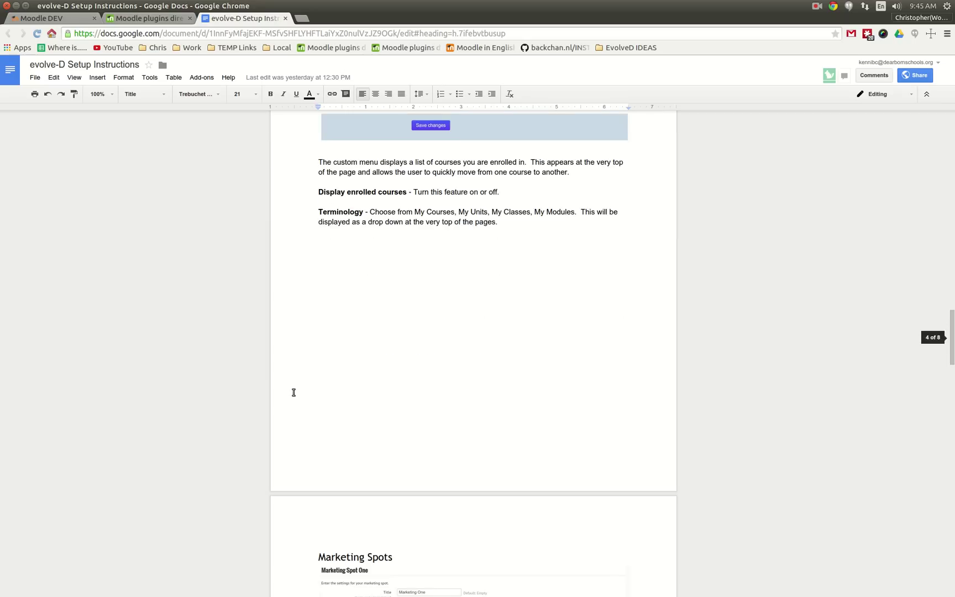
scroll(294, 393, down, 14)
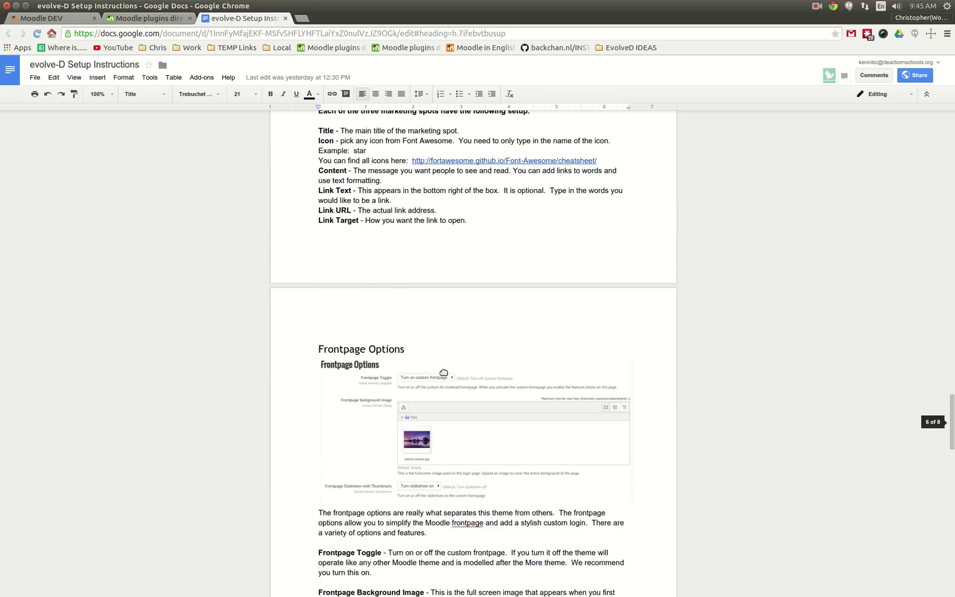
scroll(444, 372, down, 4)
scroll(441, 367, down, 5)
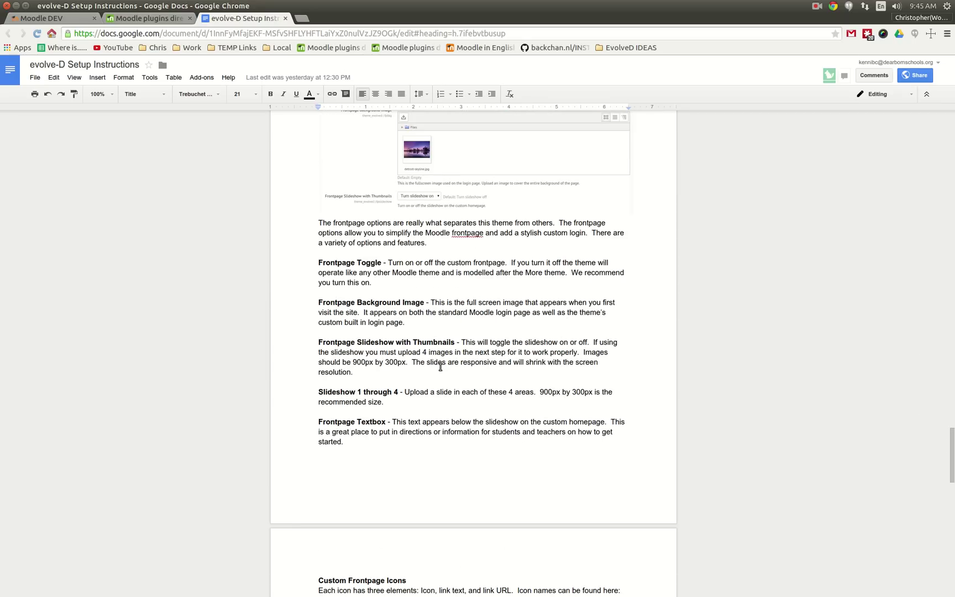
scroll(440, 366, down, 2)
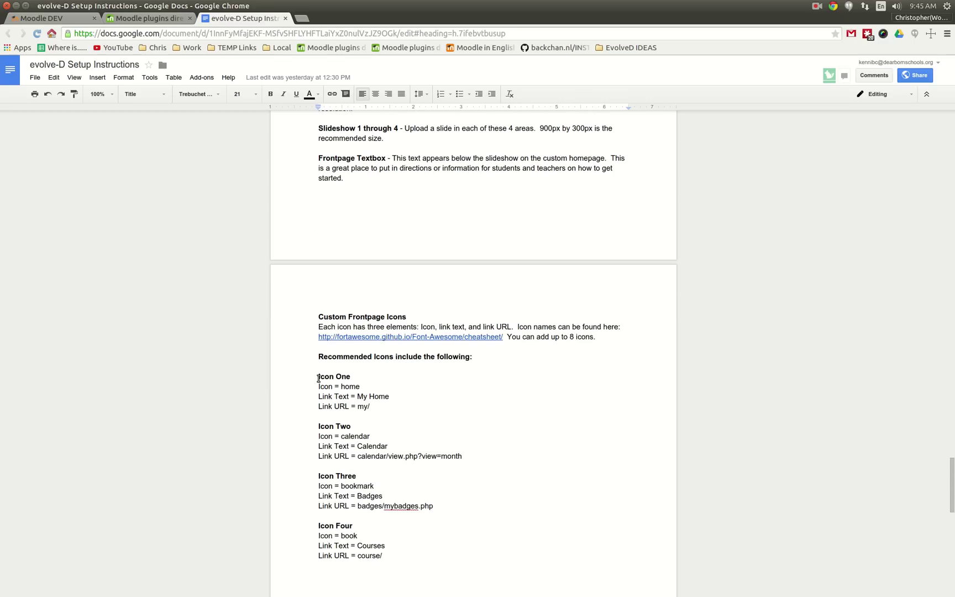
drag(318, 376, 456, 558)
scroll(456, 550, down, 2)
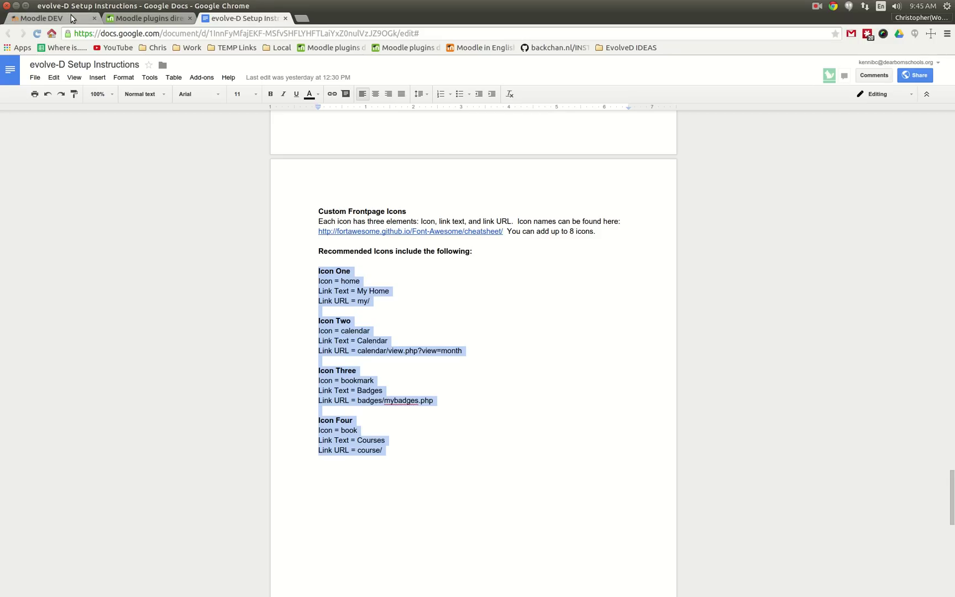
- In the Moodle DEV tab, go to Site administration > Appearance > Themes > evolve-D > Frontpage Options
click(69, 19)
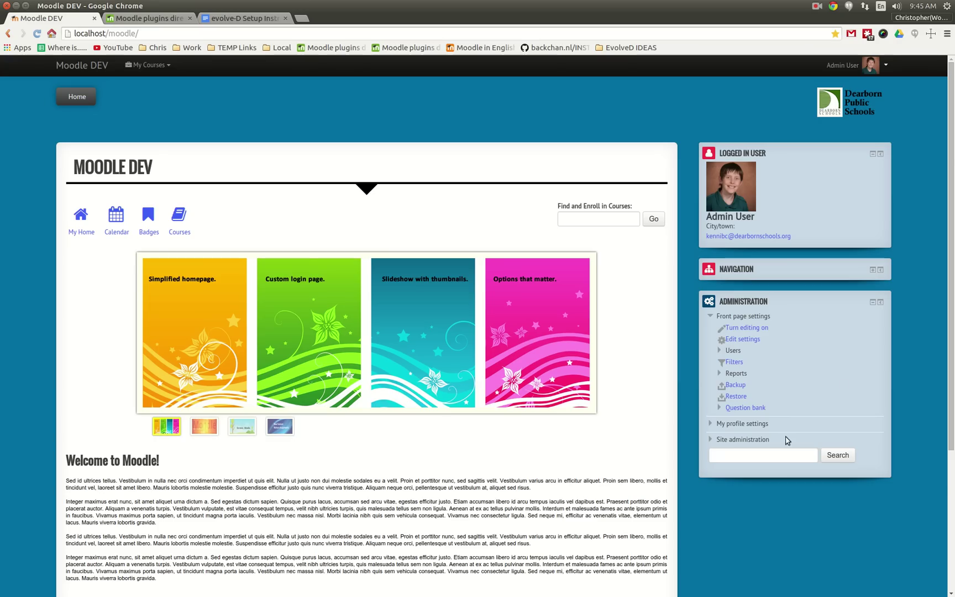
scroll(749, 445, down, 3)
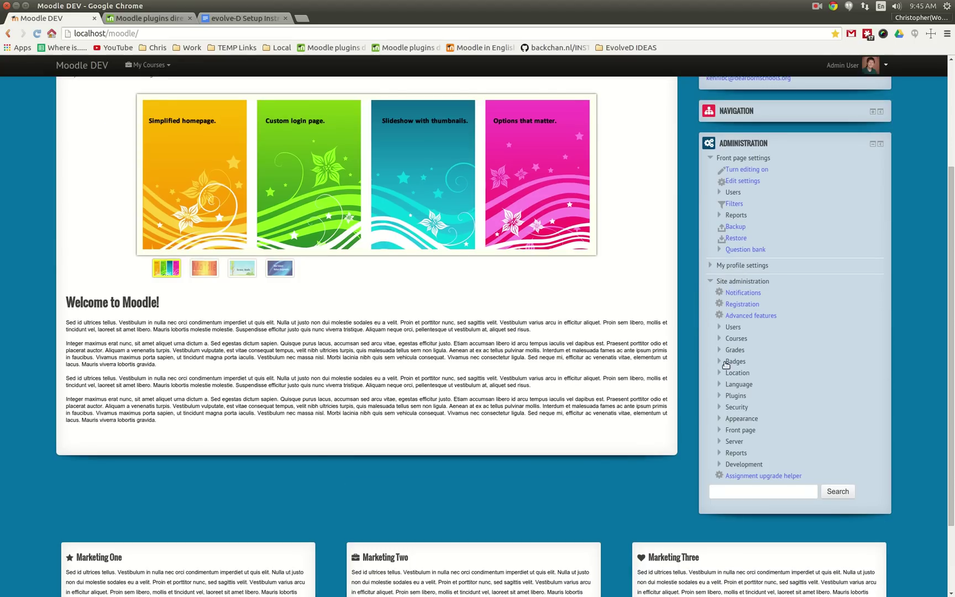
click(744, 421)
scroll(744, 421, down, 3)
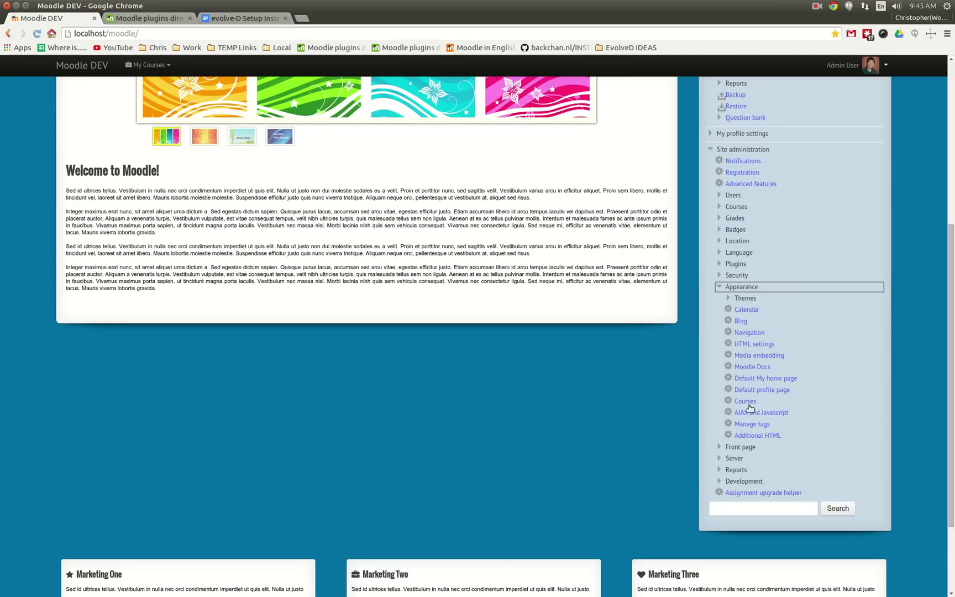
click(756, 302)
click(768, 346)
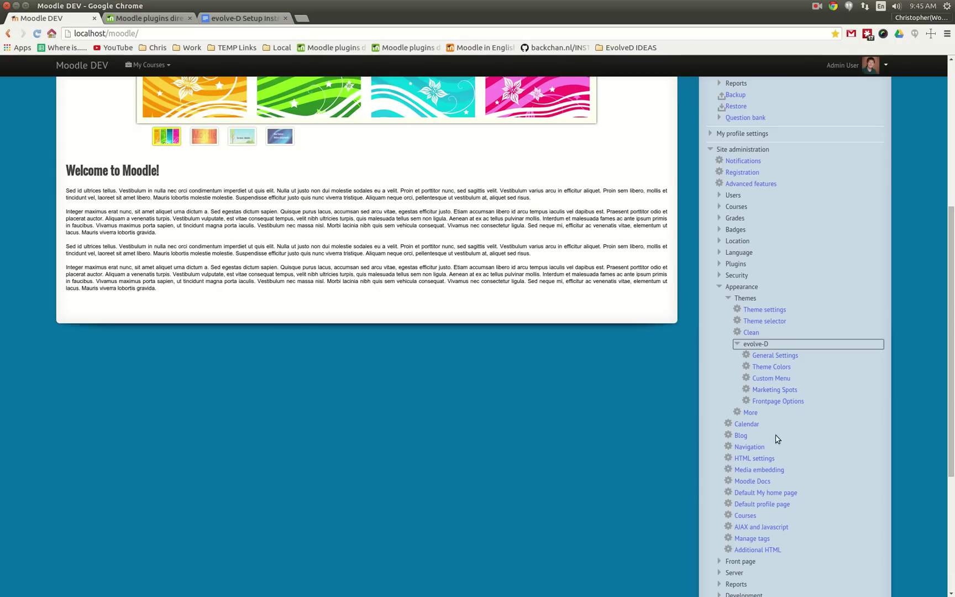
click(787, 404)
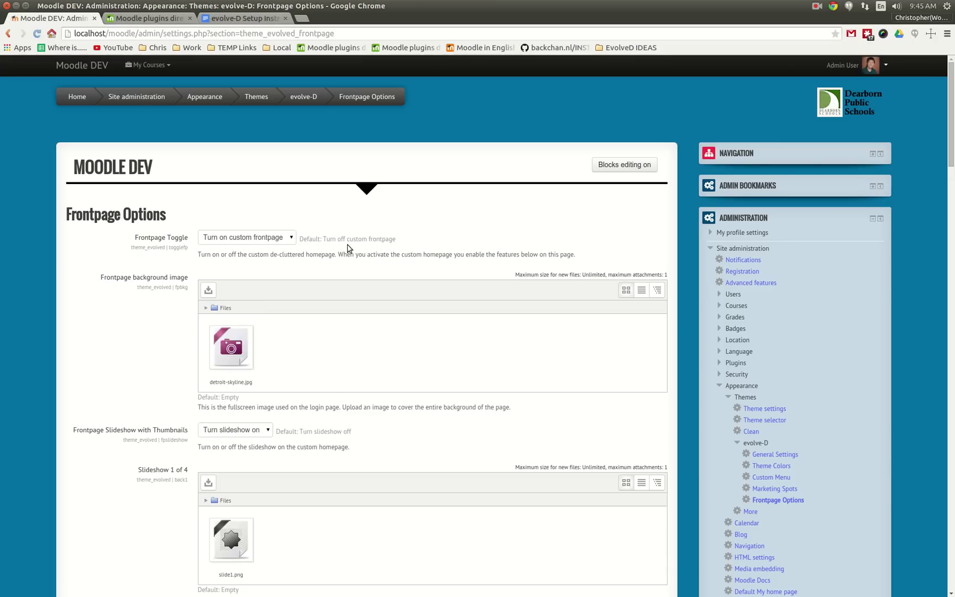
- Set Frontpage Slideshow with Thumbnails to 'Turn slideshow off', leaving Frontpage Toggle unchanged
click(223, 239)
click(205, 206)
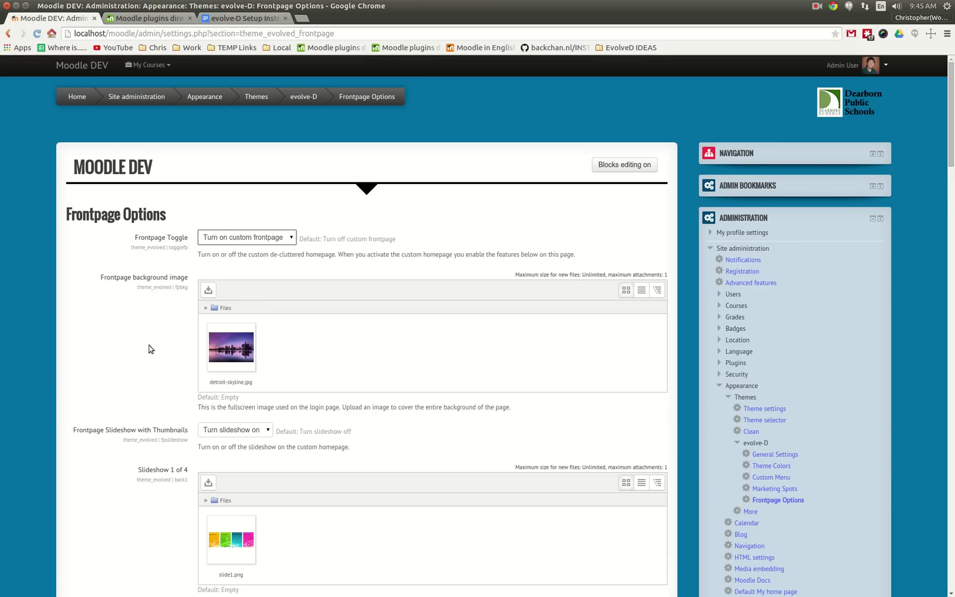
scroll(127, 395, down, 3)
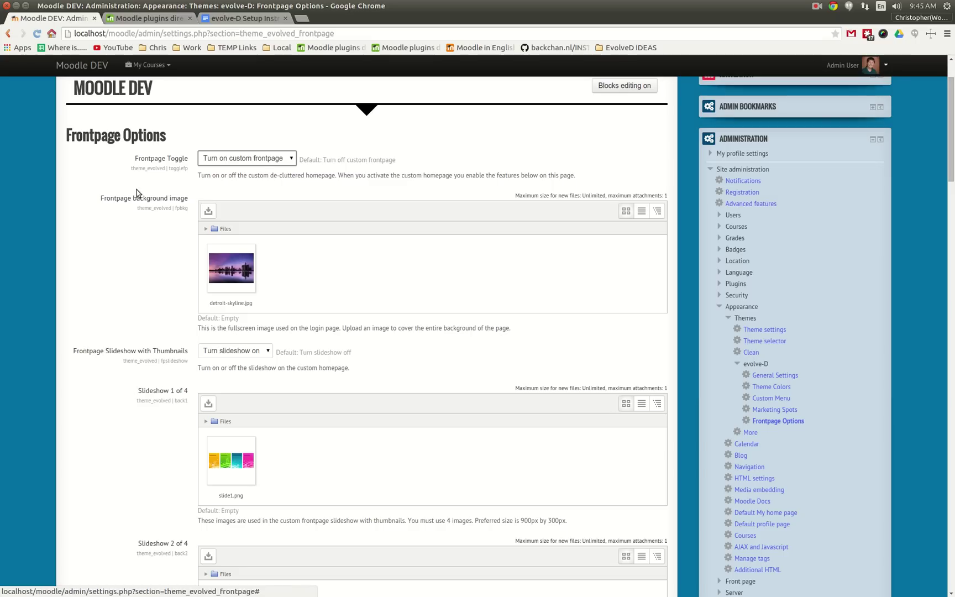
scroll(128, 365, down, 3)
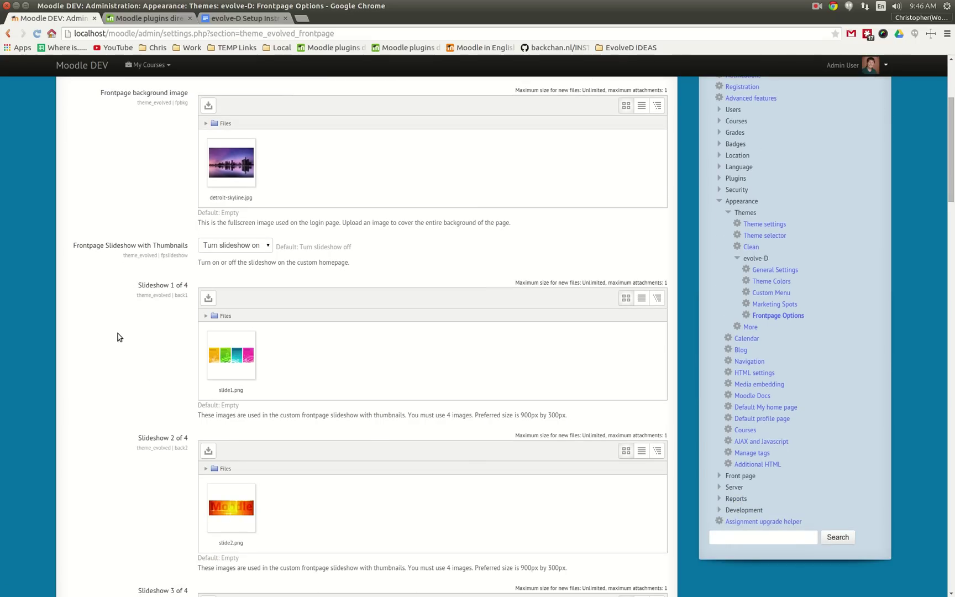
click(242, 251)
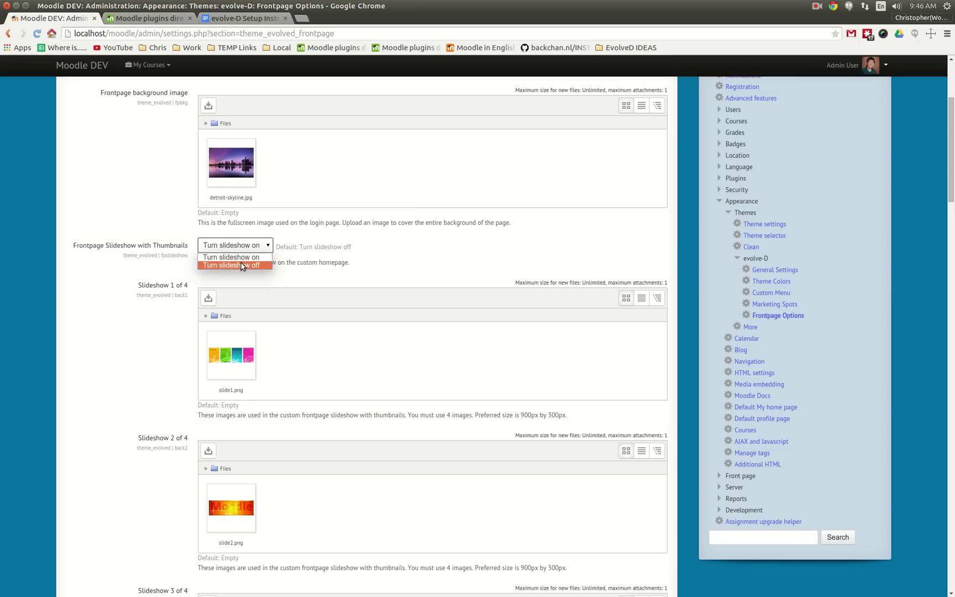
click(242, 266)
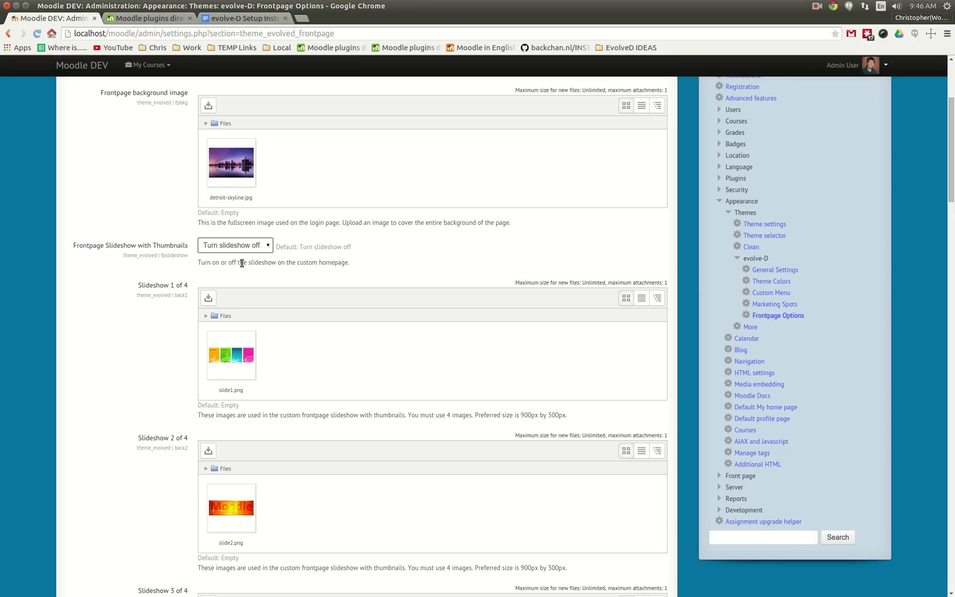
click(162, 235)
- Scroll down the Frontpage Options form to the custom frontpage icon fields
scroll(142, 387, down, 5)
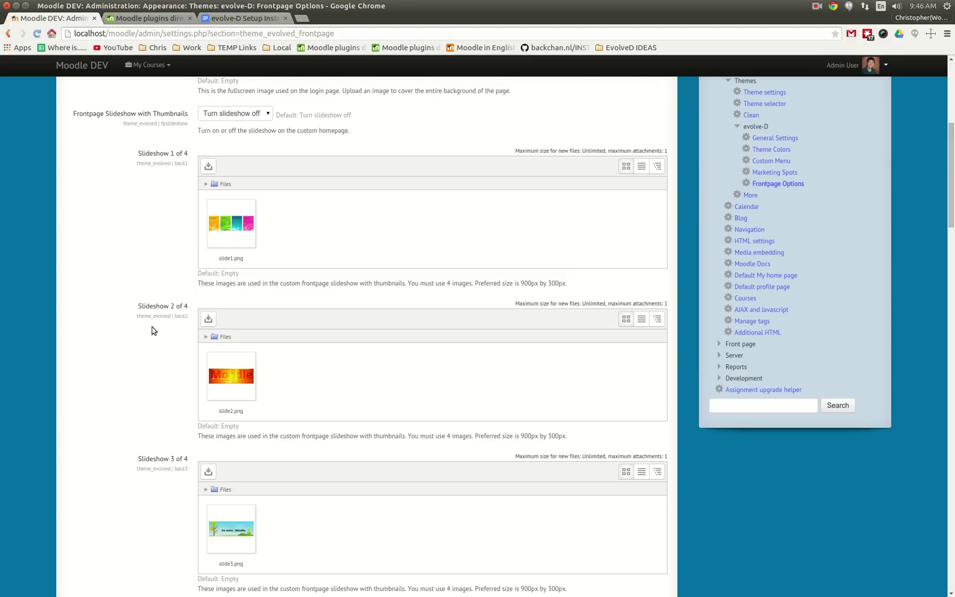
scroll(210, 387, down, 9)
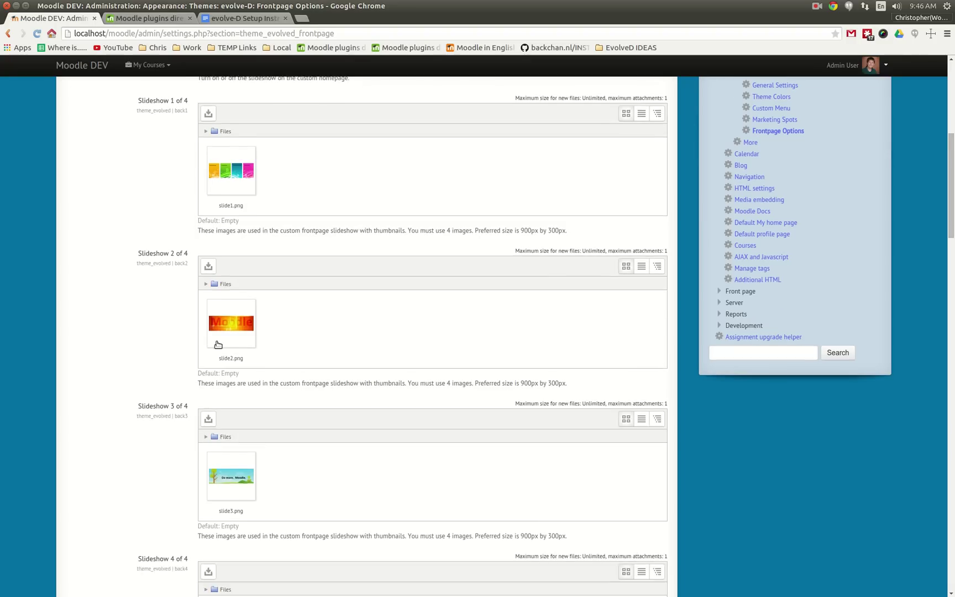
scroll(215, 392, down, 5)
scroll(202, 387, down, 2)
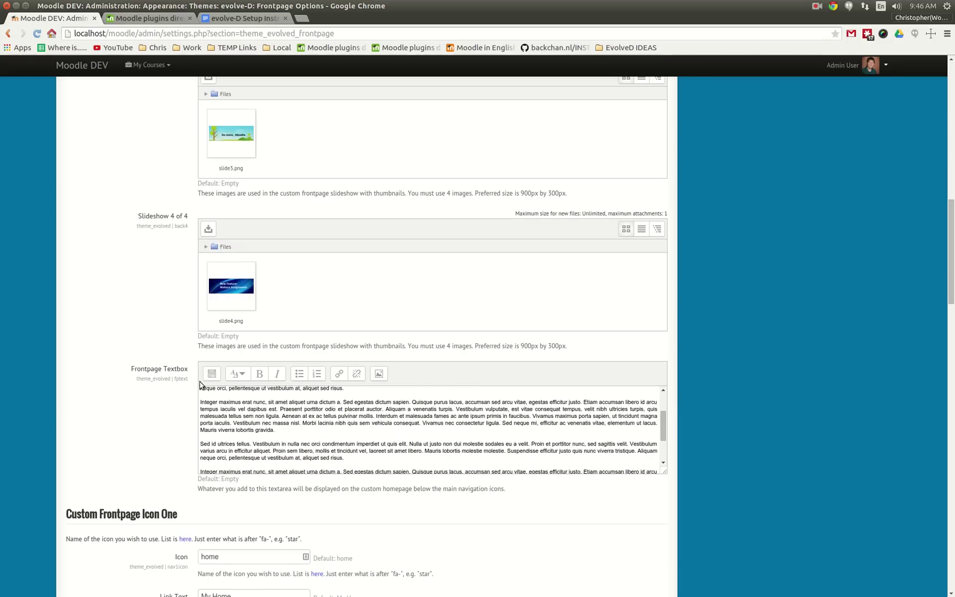
scroll(185, 381, up, 2)
scroll(144, 421, down, 7)
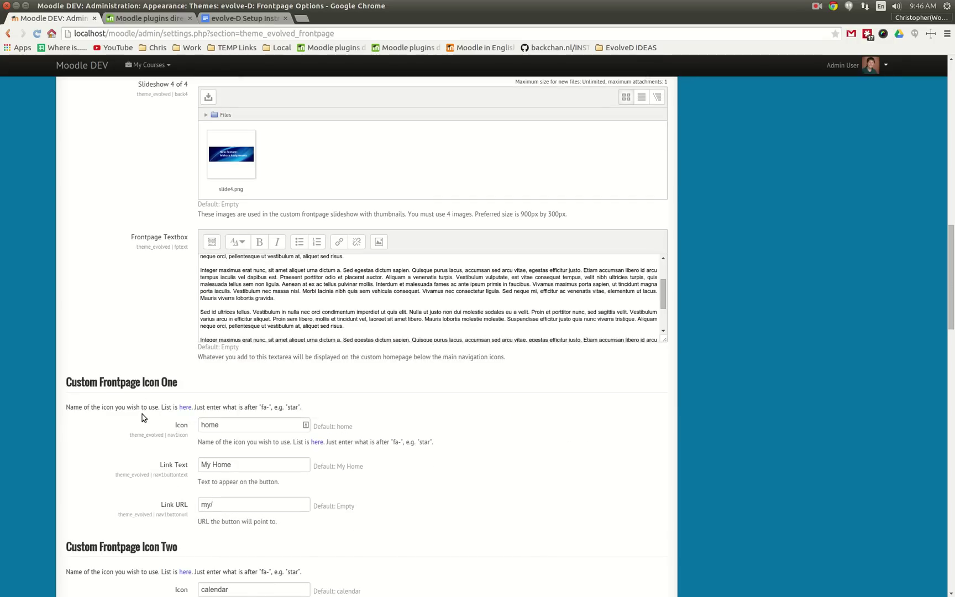
scroll(141, 415, down, 6)
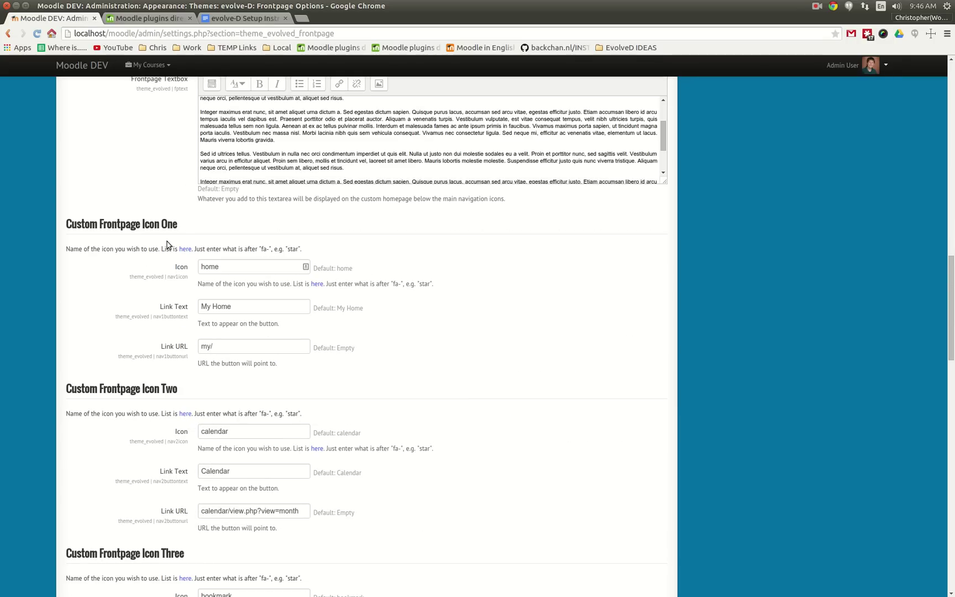
- Open the Font Awesome icon cheatsheet from the 'here' link, then return to the Moodle settings
drag(183, 227, 39, 225)
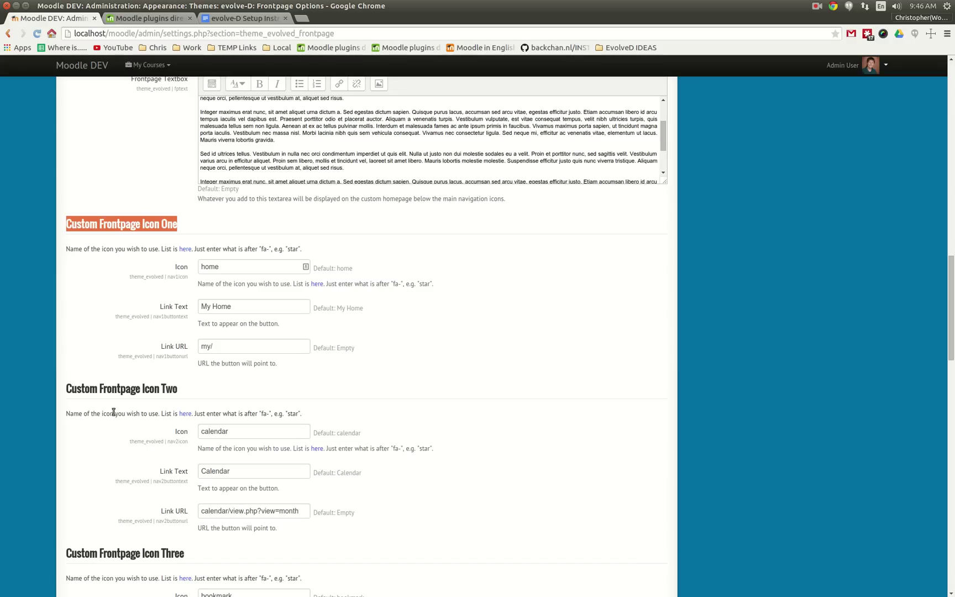
click(235, 265)
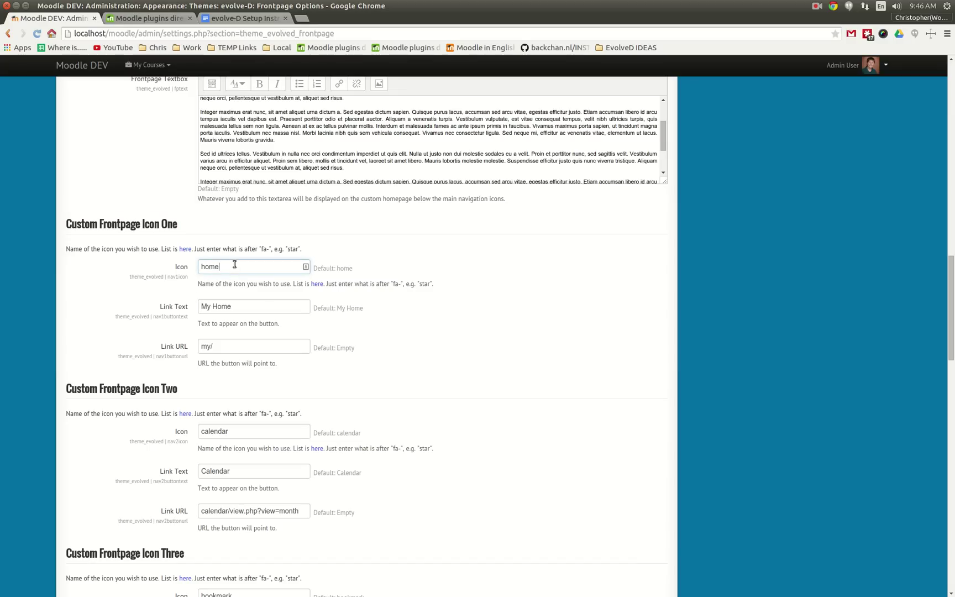
click(186, 251)
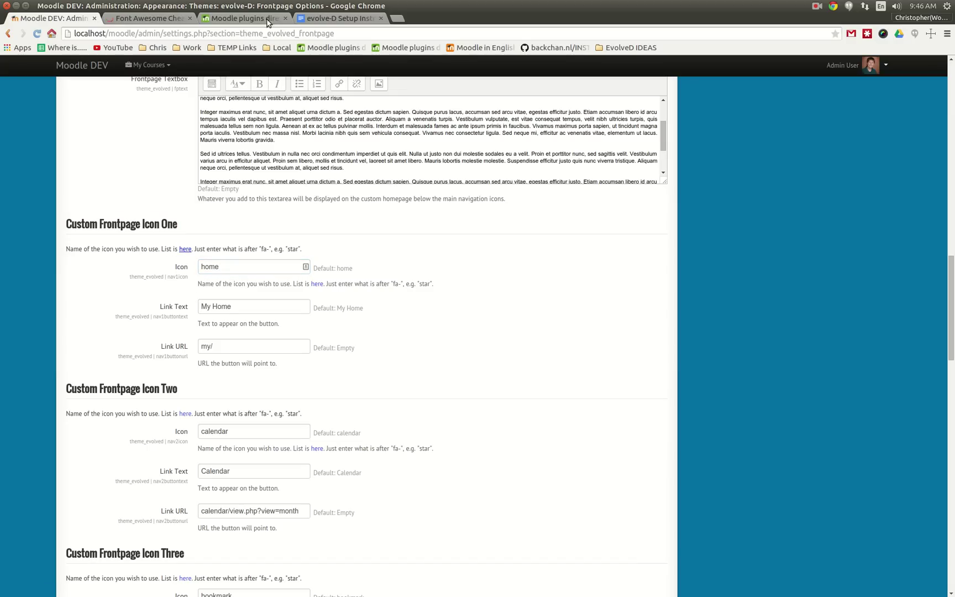
scroll(399, 380, down, 15)
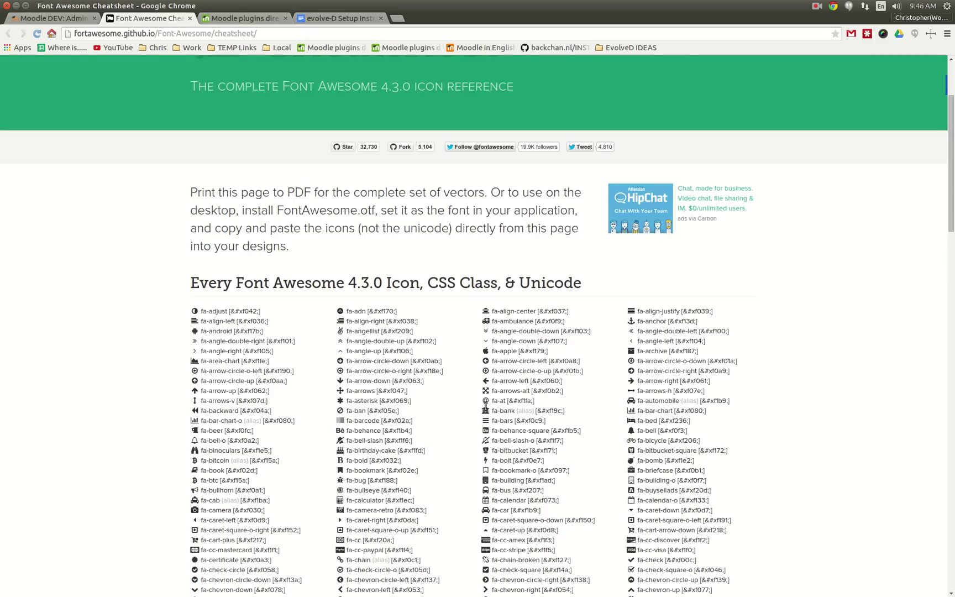
scroll(410, 392, down, 10)
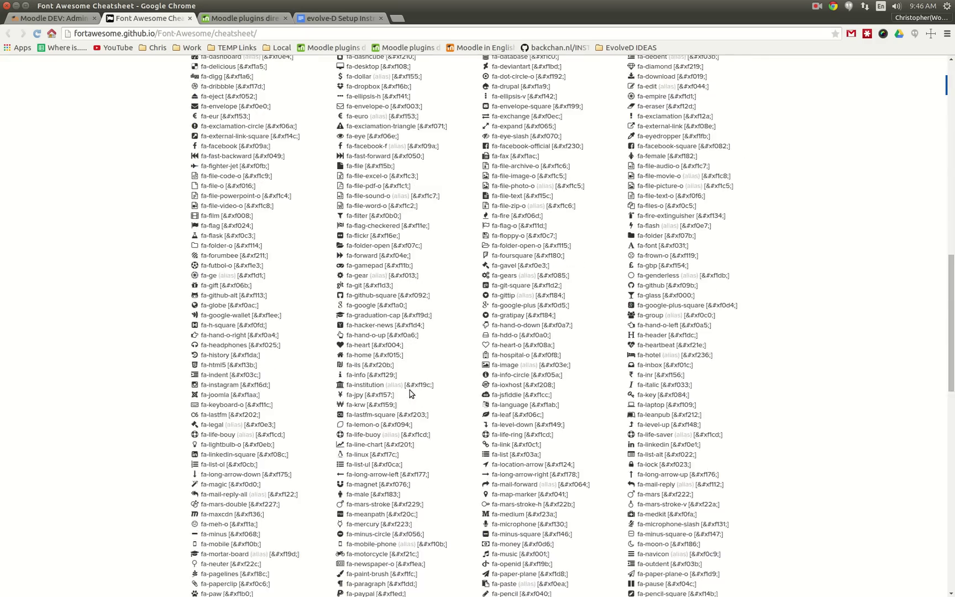
click(62, 18)
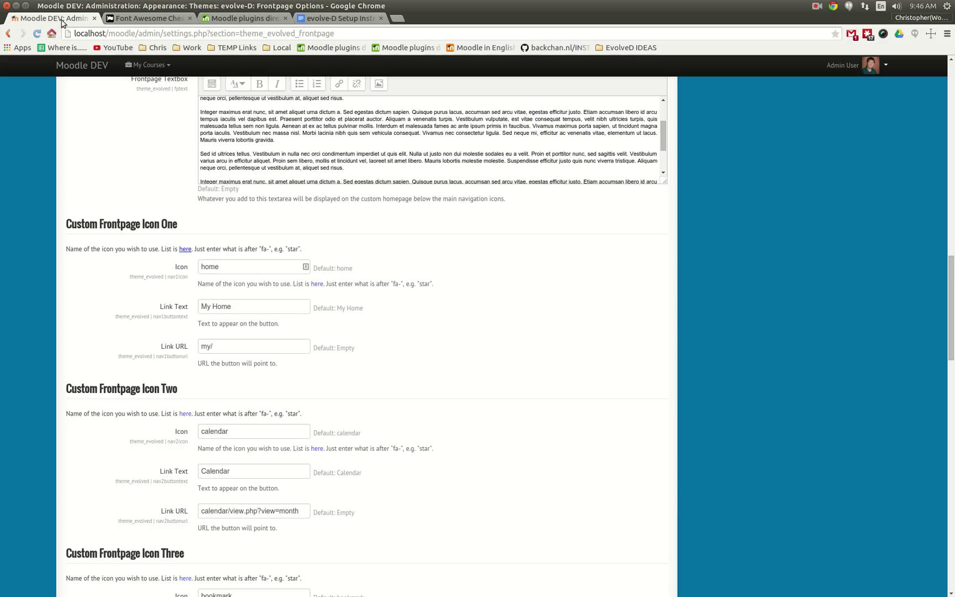
- Check Icon One's fields (home, My Home, my/) unchanged and scroll down to Save changes
double_click(226, 264)
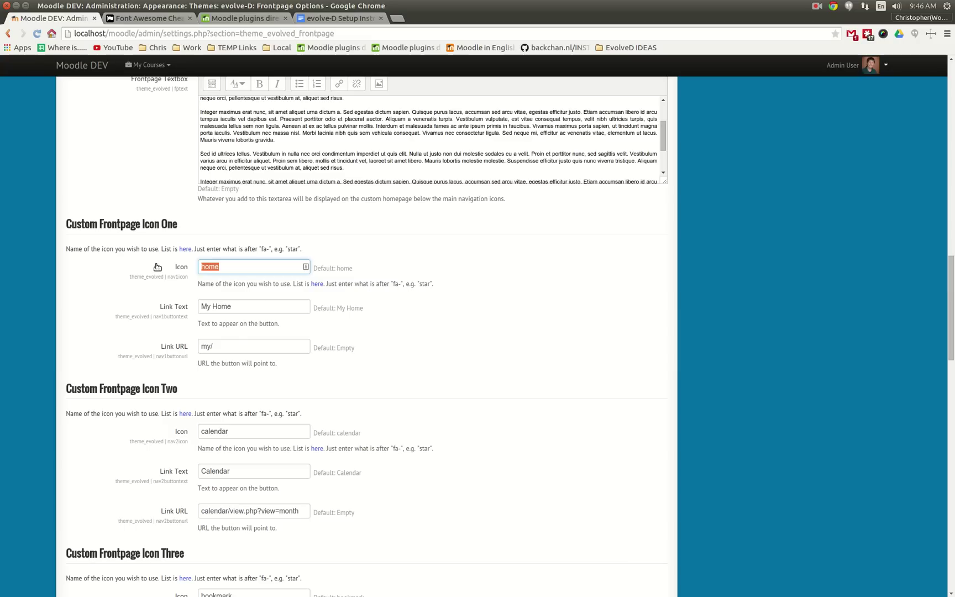
click(226, 271)
click(263, 310)
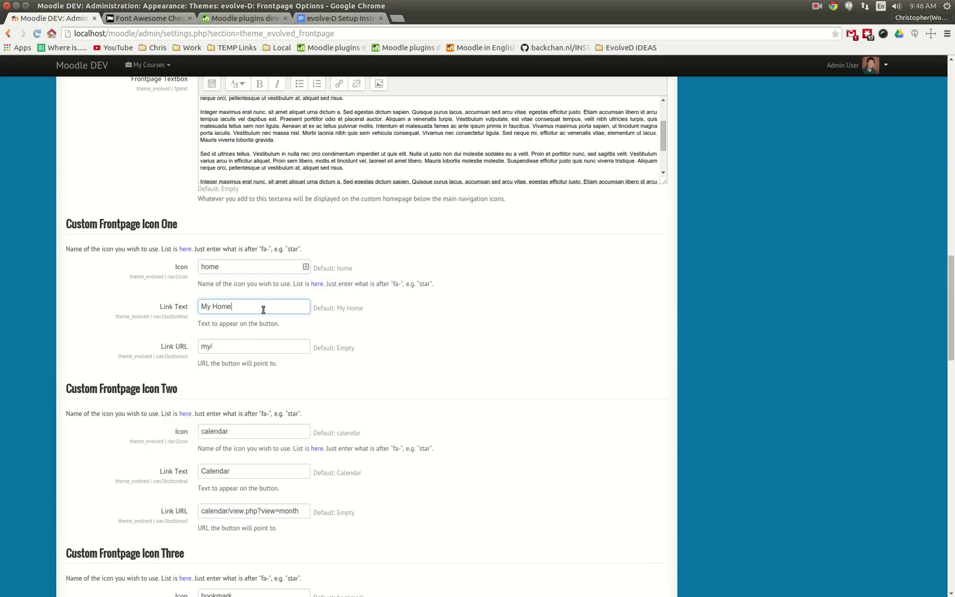
drag(204, 307, 294, 306)
click(293, 309)
click(243, 349)
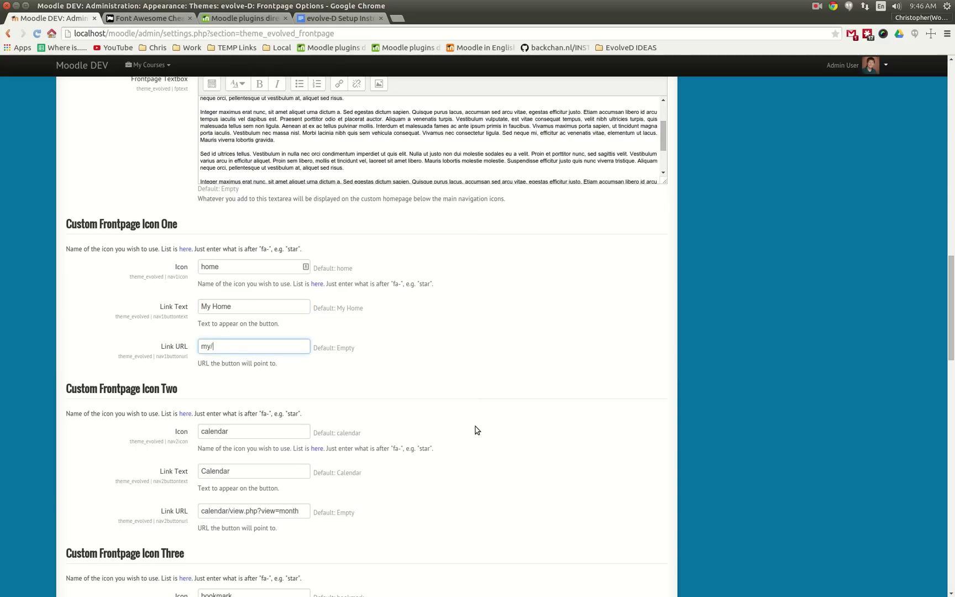
scroll(476, 424, down, 4)
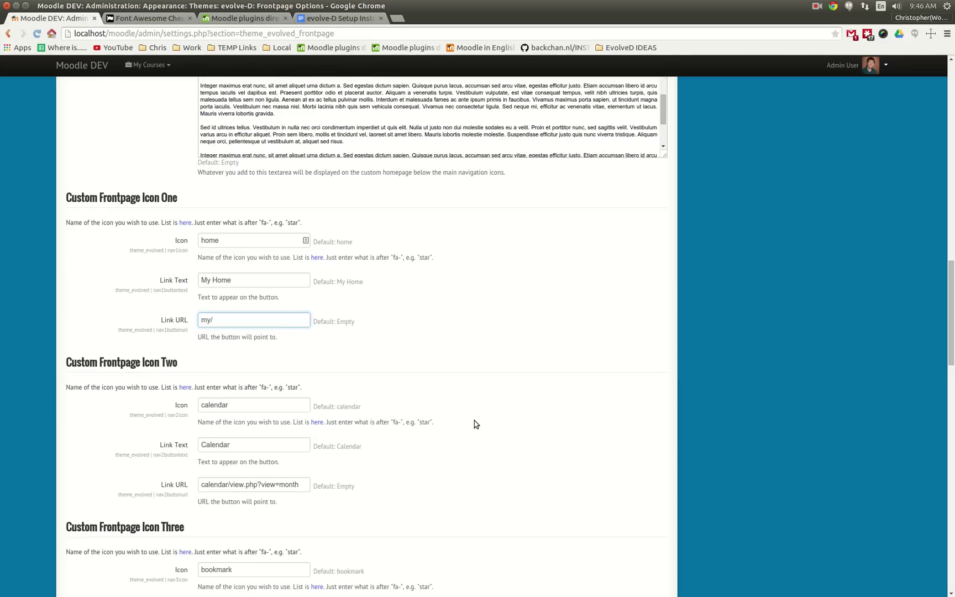
scroll(476, 424, down, 6)
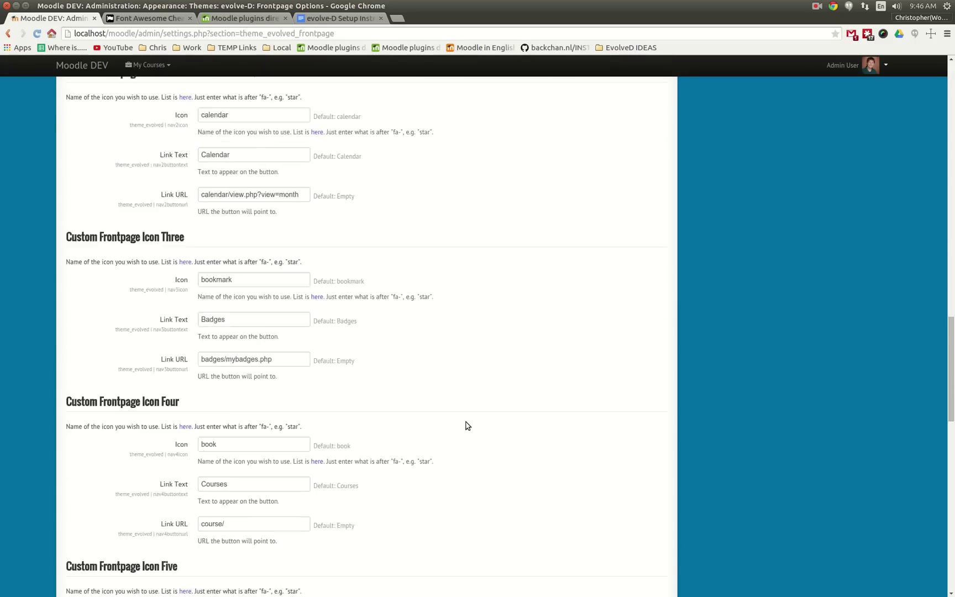
scroll(462, 429, down, 10)
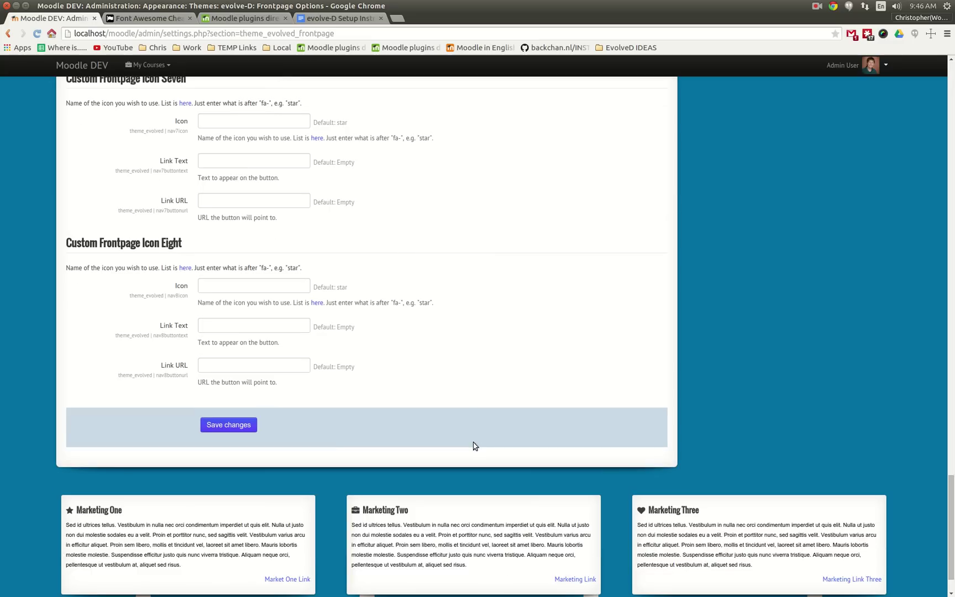
- Save the Frontpage Options, then verify the slideshow-free front page with four icons and course search box
click(250, 427)
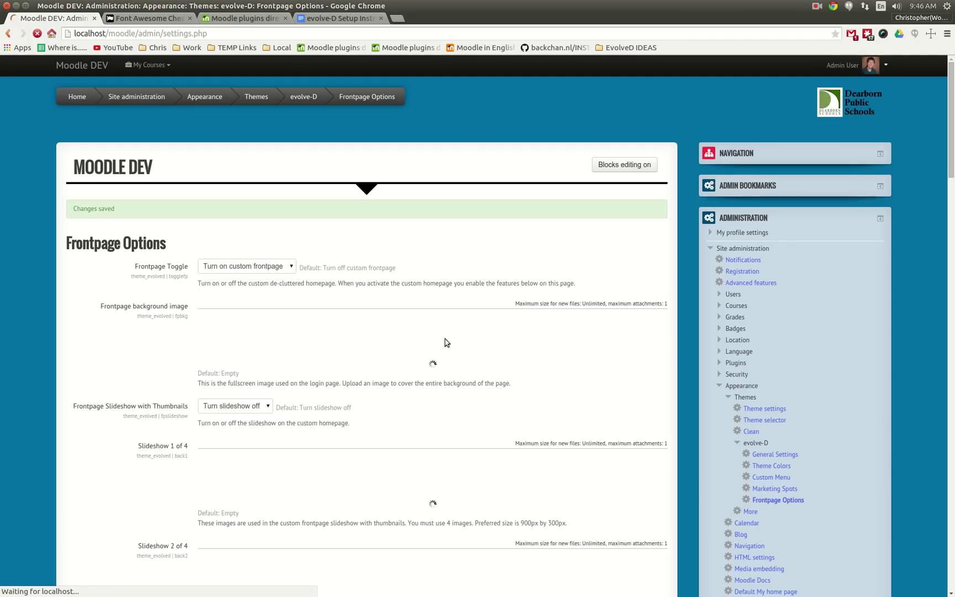
click(76, 96)
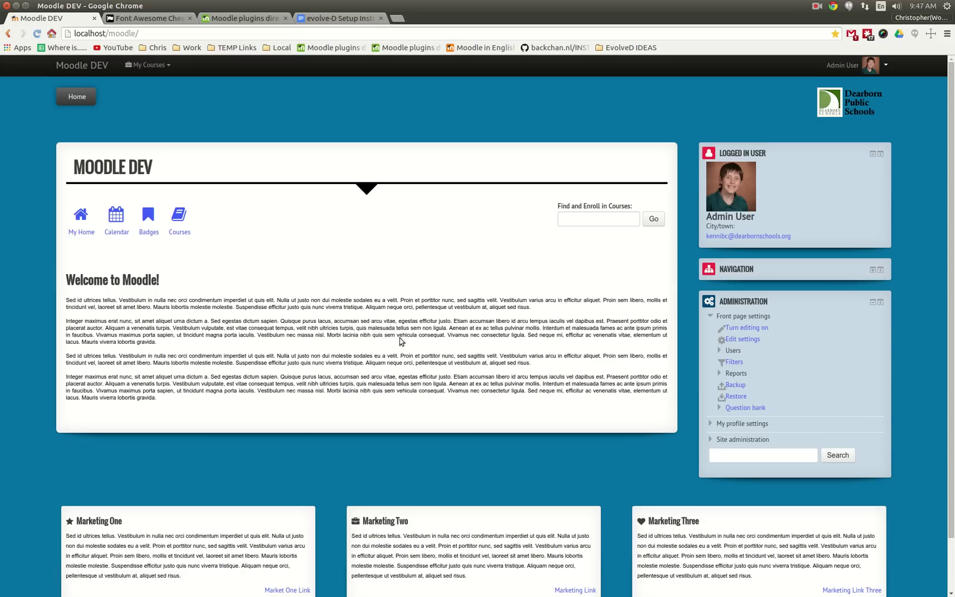
click(578, 217)
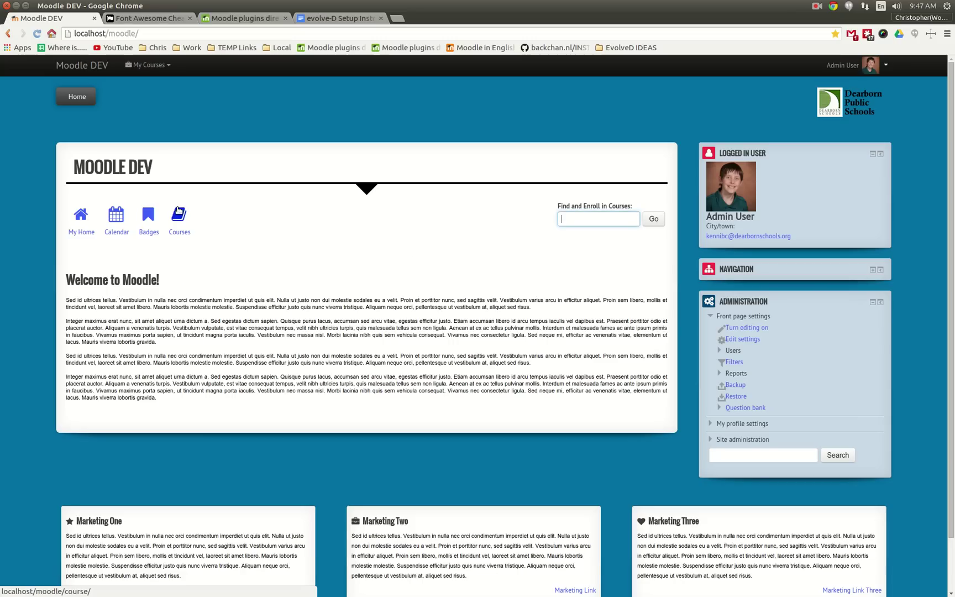
scroll(361, 352, down, 2)
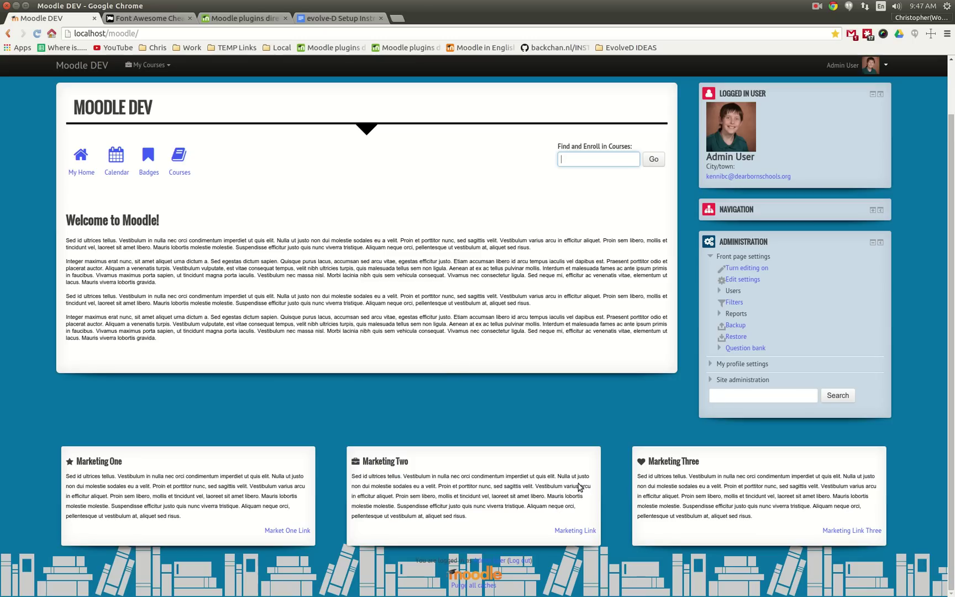
scroll(415, 362, up, 2)
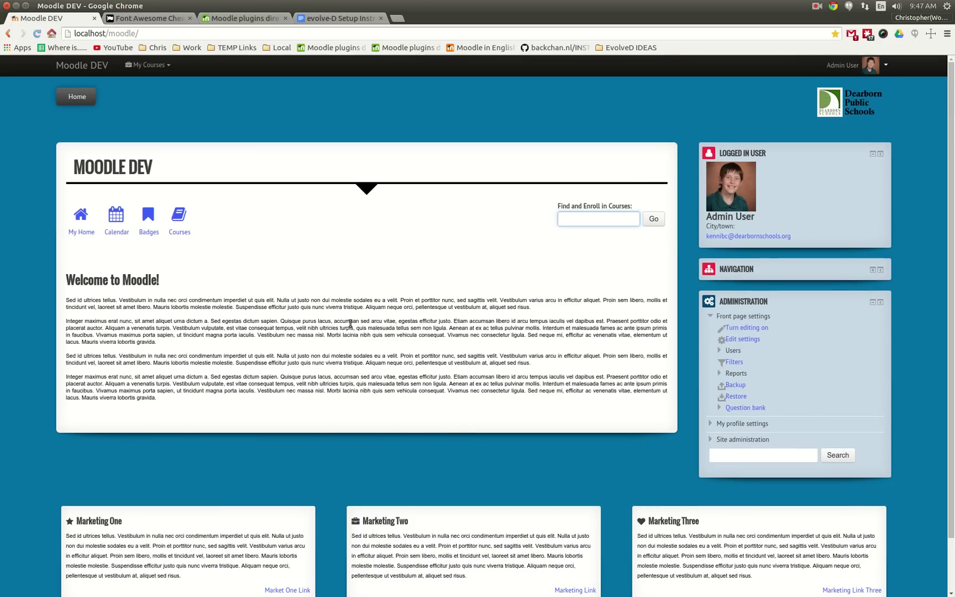